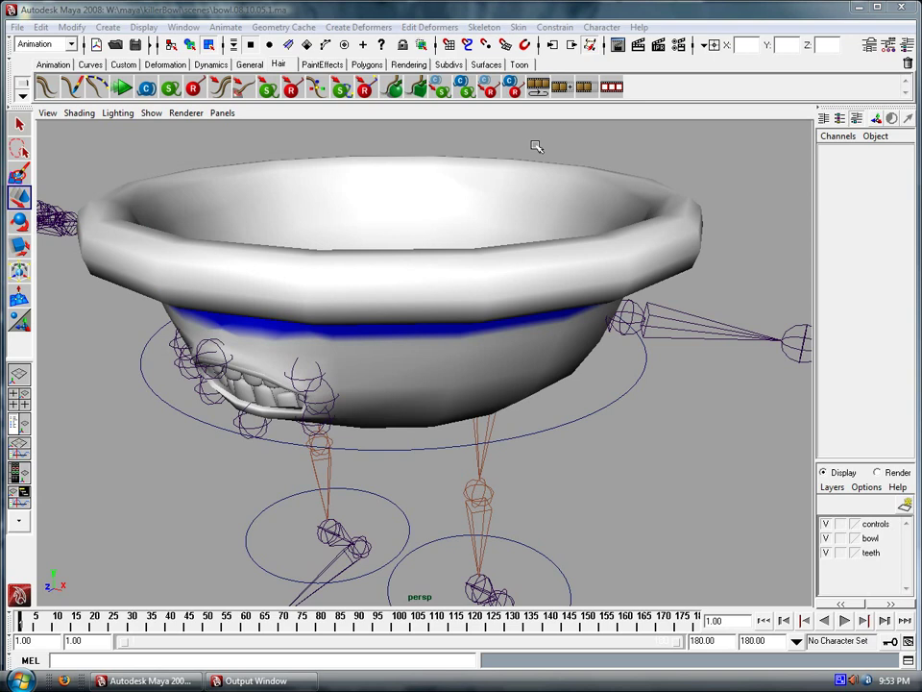
# Step: Switch the bowl mesh from component selection to object selection
pyautogui.click(652, 223)
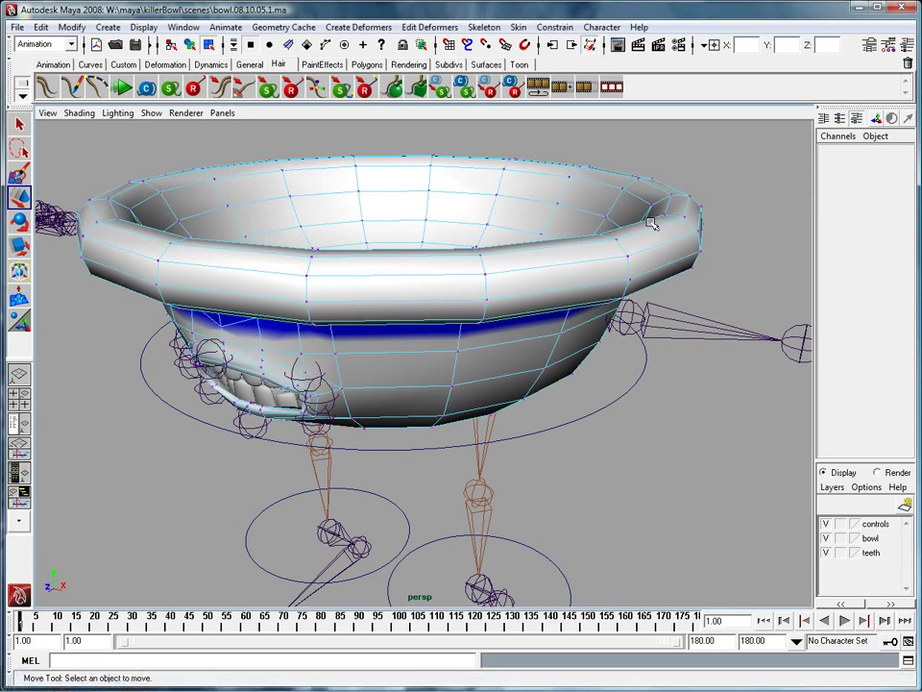
pyautogui.press('F8')
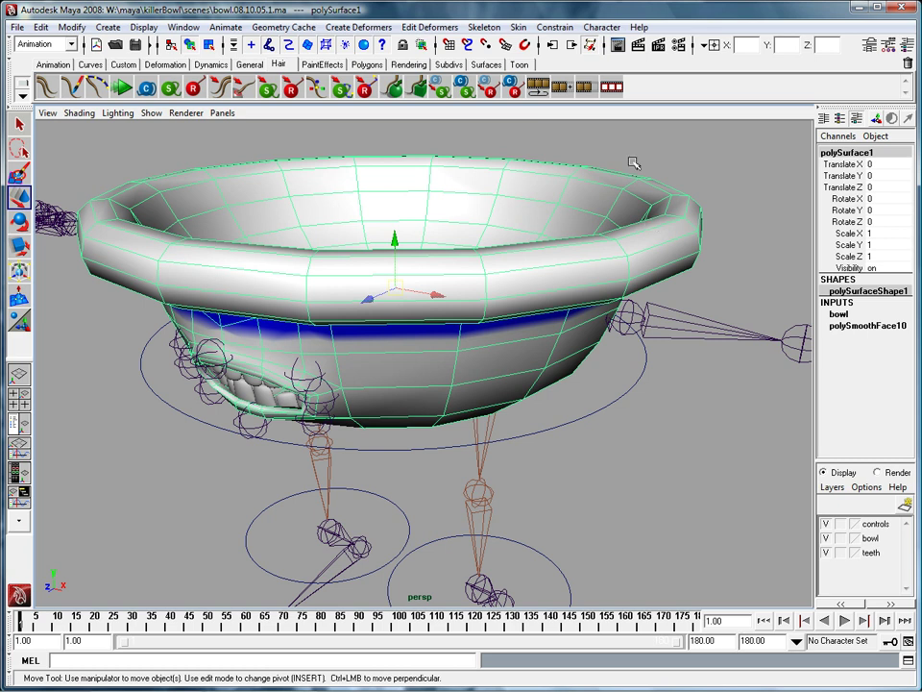
pyautogui.keyDown('alt'); pyautogui.moveTo(233, 291); pyautogui.dragTo(375, 356); pyautogui.keyUp('alt')
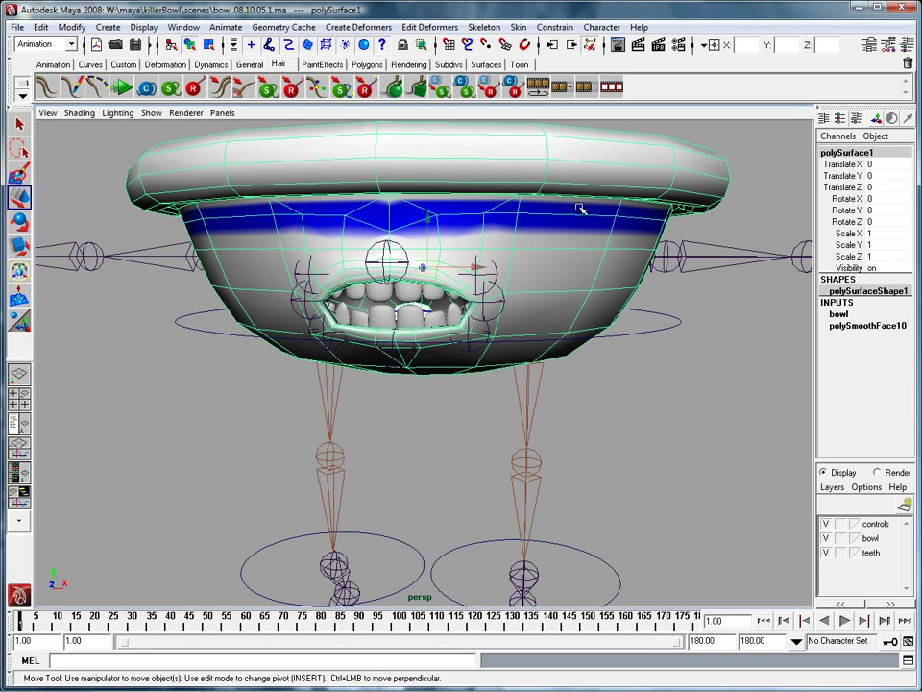
pyautogui.keyDown('alt'); pyautogui.moveTo(582, 208); pyautogui.dragTo(544, 242); pyautogui.keyUp('alt')
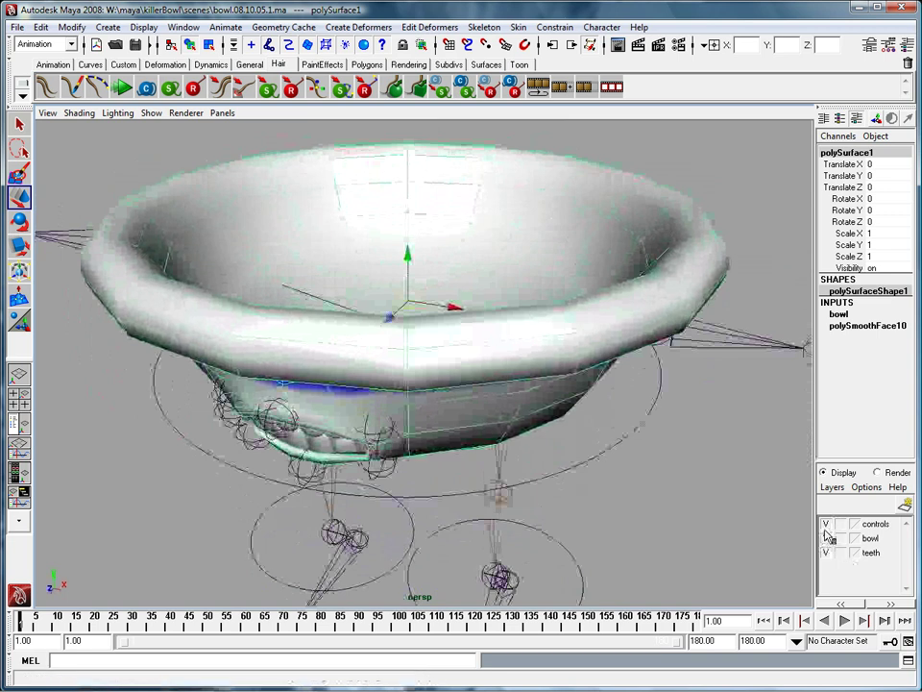
# Step: Smooth-bind the bowl mesh to the skeleton's mainHip joint, temporarily hiding the bowl layer to reach the joint
pyautogui.click(825, 538)
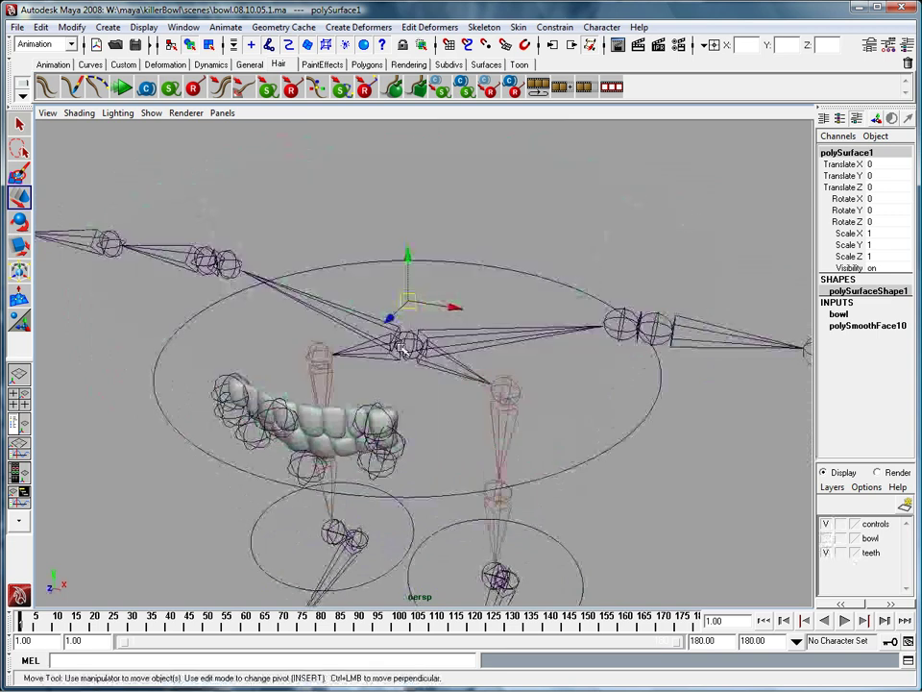
pyautogui.click(438, 335)
pyautogui.click(825, 538)
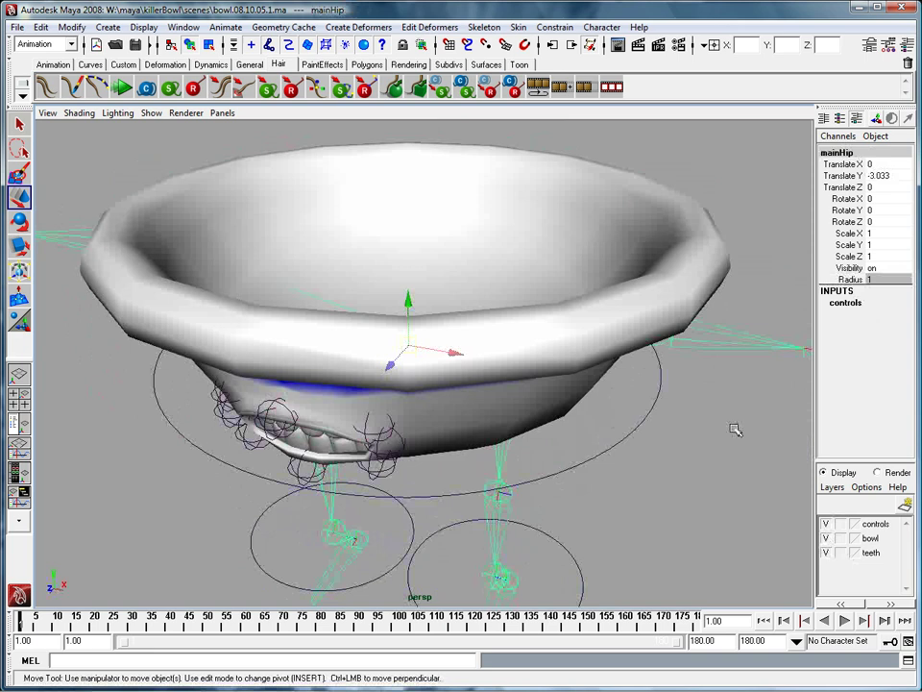
pyautogui.click(551, 354)
pyautogui.keyDown('alt'); pyautogui.moveTo(552, 353); pyautogui.dragTo(556, 283); pyautogui.keyUp('alt')
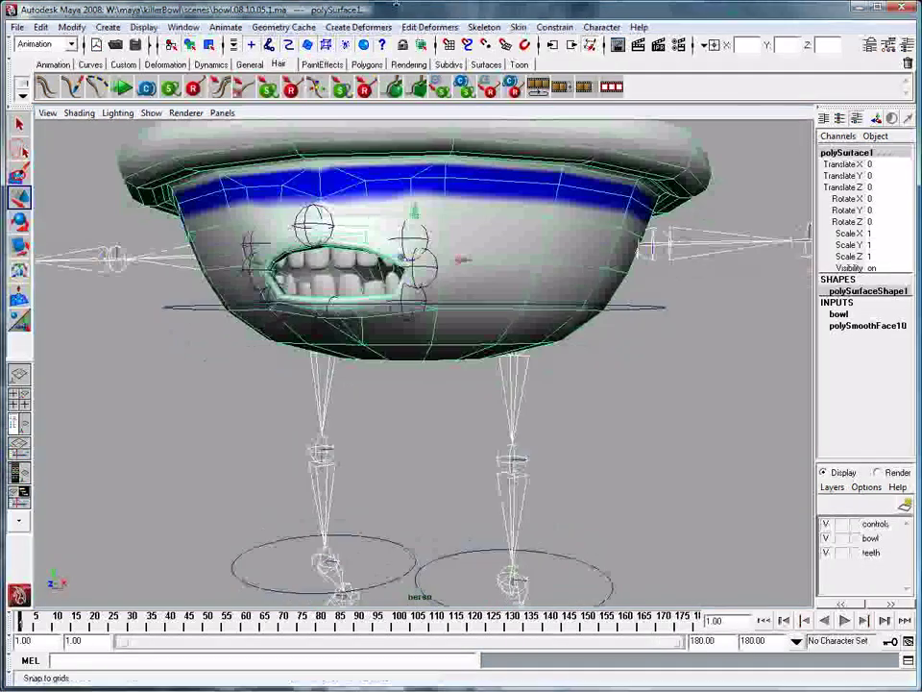
pyautogui.keyDown('alt'); pyautogui.moveTo(426, 125); pyautogui.dragTo(411, 150); pyautogui.keyUp('alt')
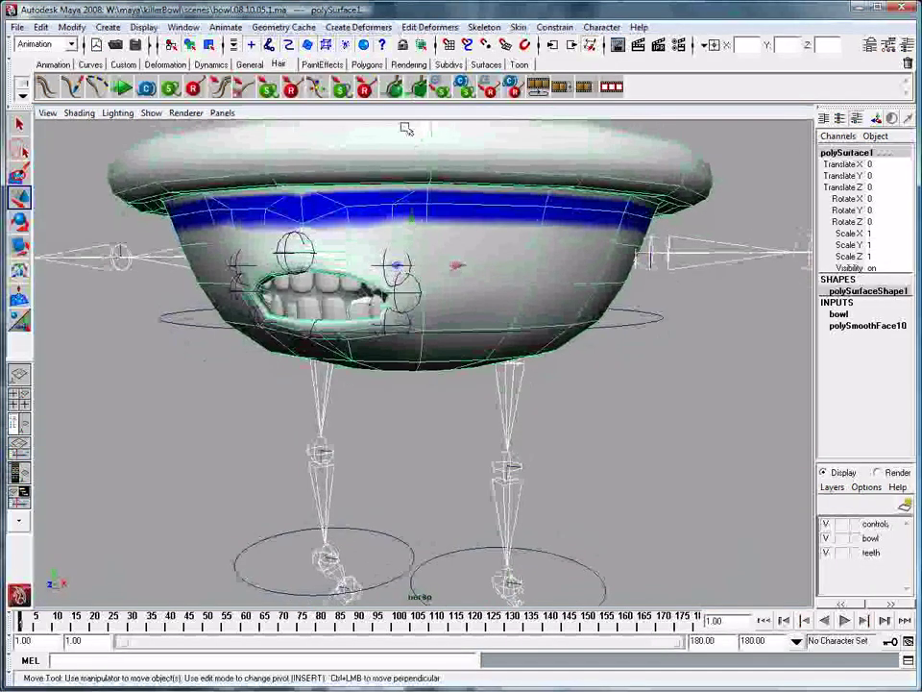
pyautogui.click(518, 27)
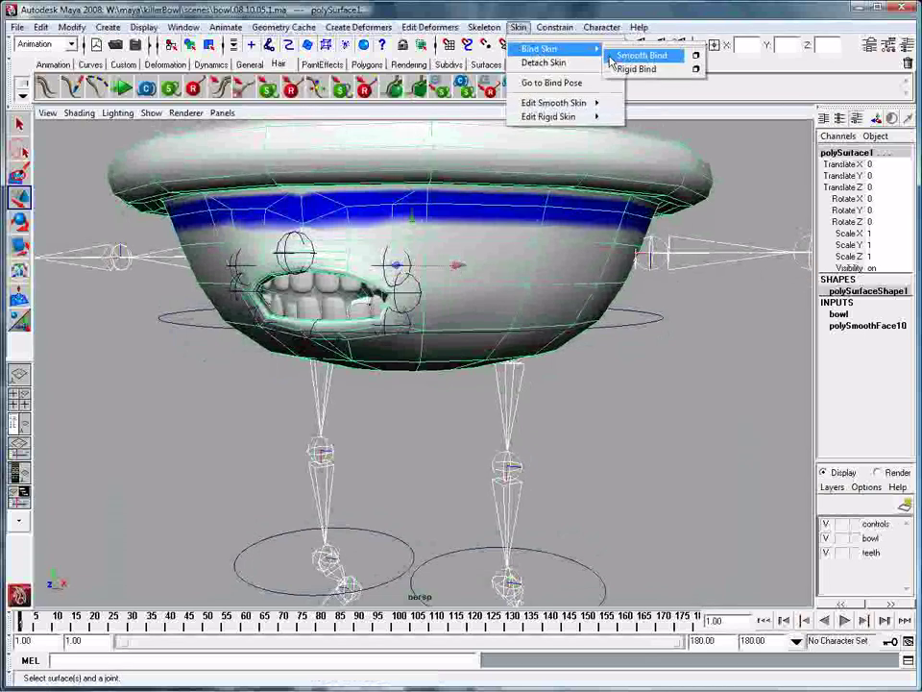
pyautogui.click(610, 58)
# Step: Rotate the rShoulder1 joint as a deformation test of the bound bowl, and undo the rotation
pyautogui.keyDown('alt'); pyautogui.moveTo(593, 361); pyautogui.dragTo(473, 370); pyautogui.keyUp('alt')
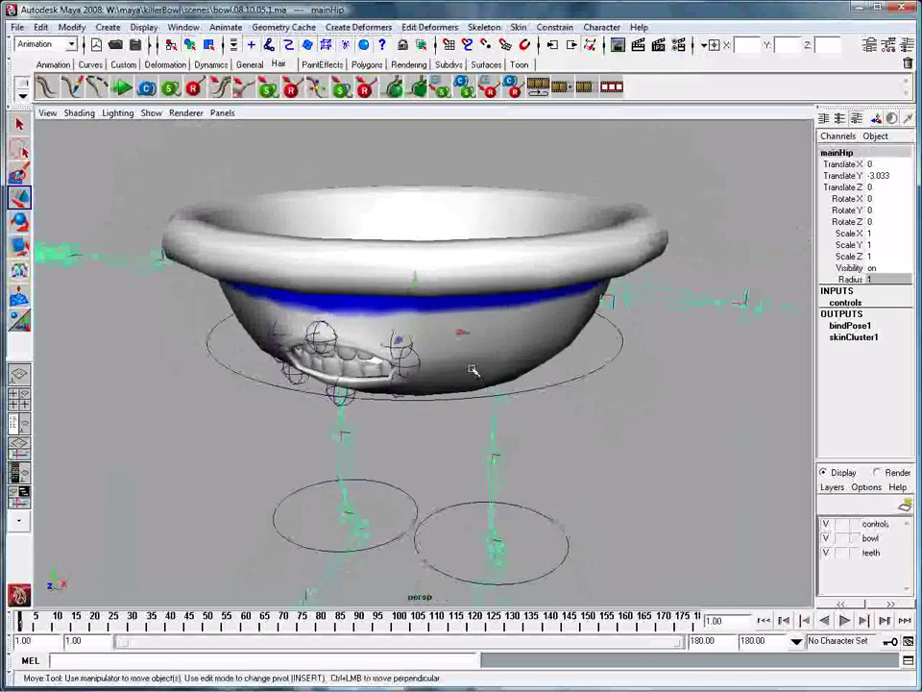
pyautogui.click(618, 301)
pyautogui.press('e')
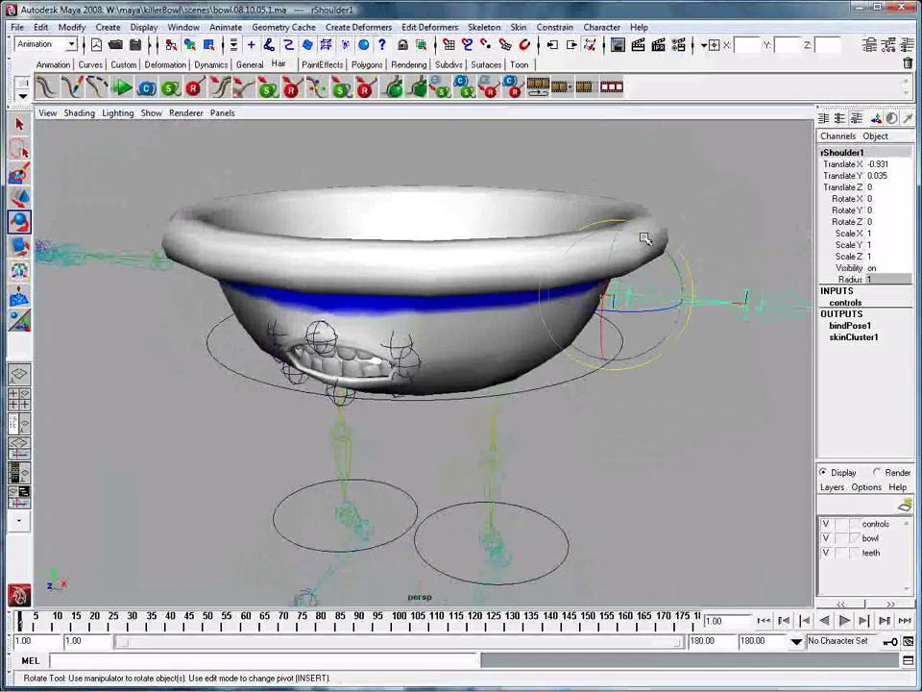
pyautogui.moveTo(648, 242); pyautogui.dragTo(593, 182)
pyautogui.press('z')
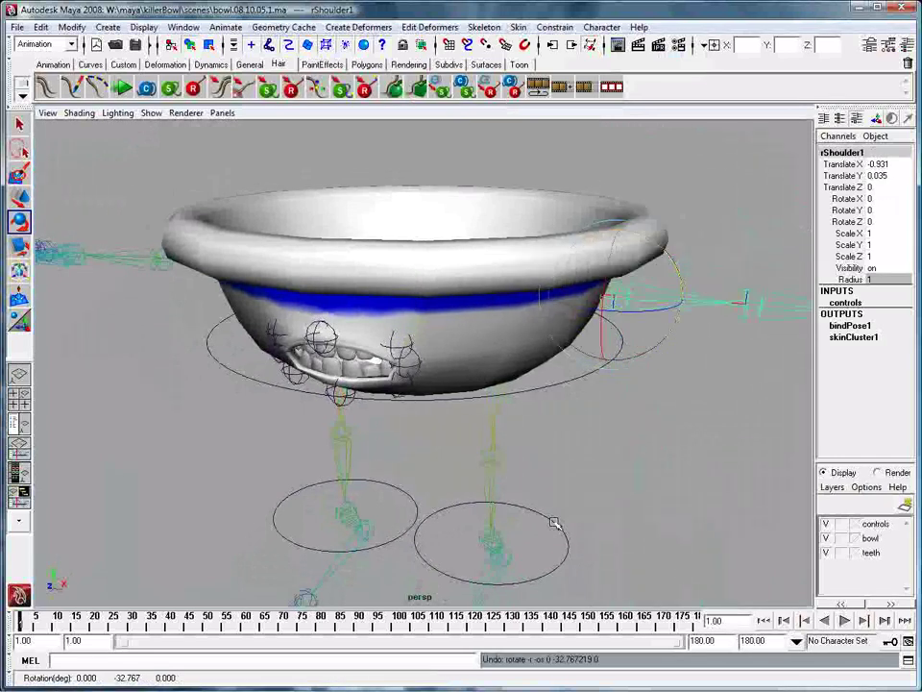
# Step: Add the lipUpper joint above the mouth as an influence on the bowl's smooth skin
pyautogui.click(553, 522)
pyautogui.click(642, 452)
pyautogui.keyDown('alt'); pyautogui.moveTo(593, 450); pyautogui.dragTo(613, 386, button='middle'); pyautogui.keyUp('alt')
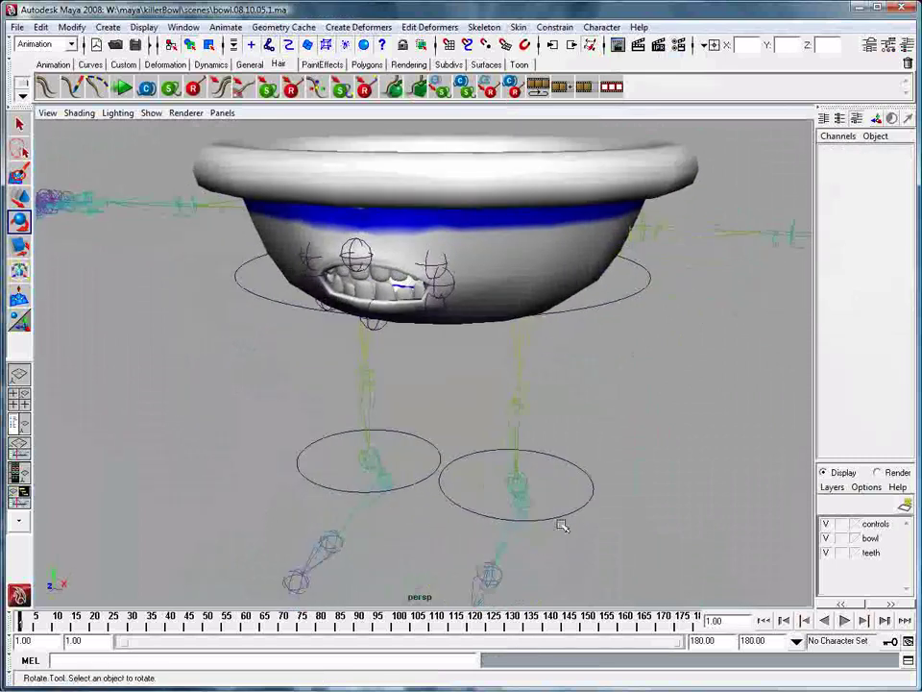
pyautogui.keyDown('alt'); pyautogui.moveTo(436, 440); pyautogui.dragTo(350, 321); pyautogui.keyUp('alt')
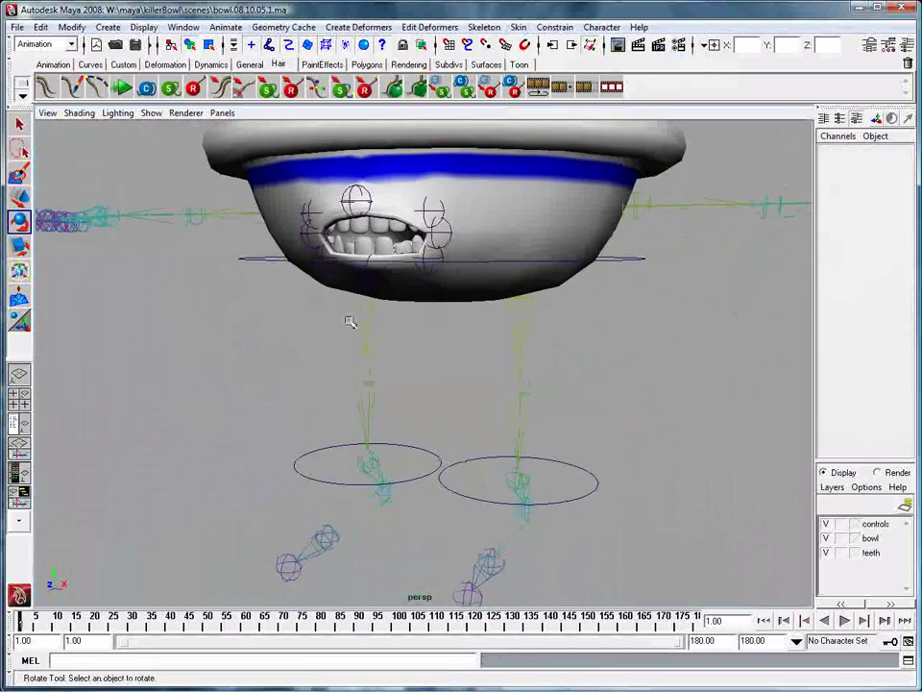
pyautogui.keyDown('alt'); pyautogui.moveTo(349, 321); pyautogui.dragTo(488, 397, button='right'); pyautogui.keyUp('alt')
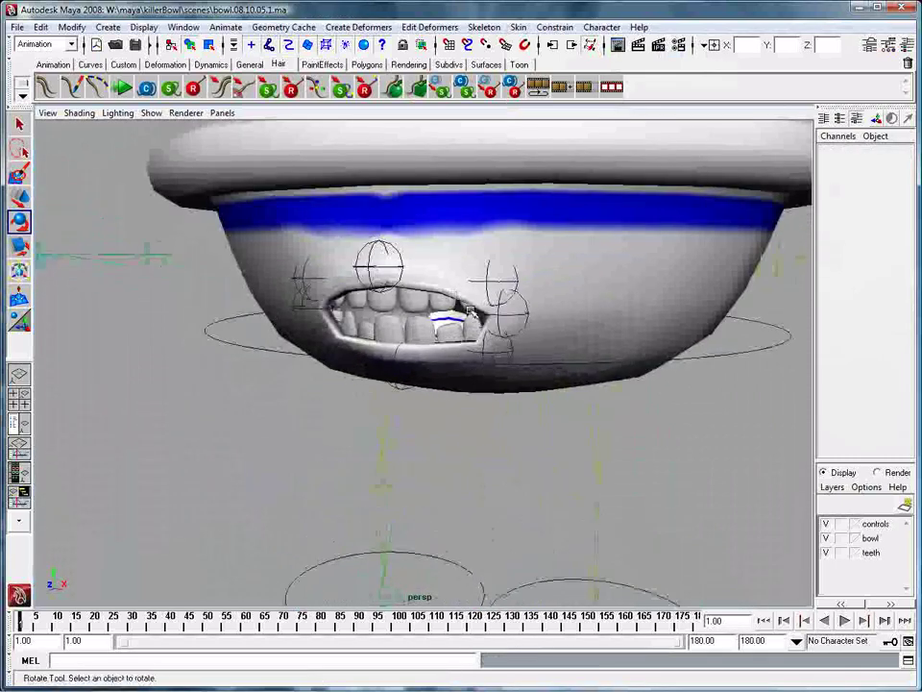
pyautogui.click(390, 268)
pyautogui.click(387, 268)
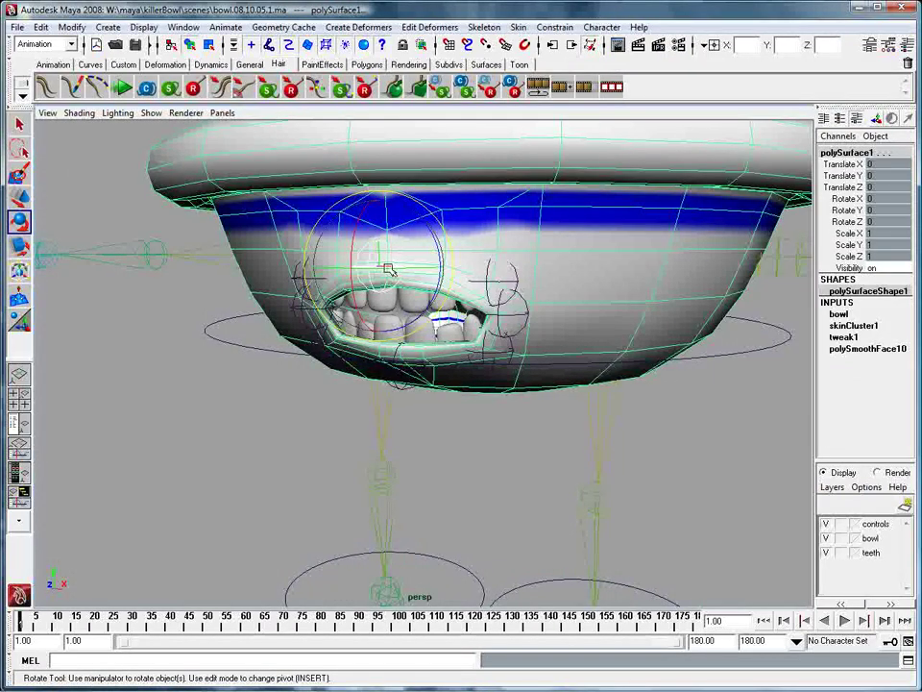
pyautogui.click(486, 505)
pyautogui.click(368, 255)
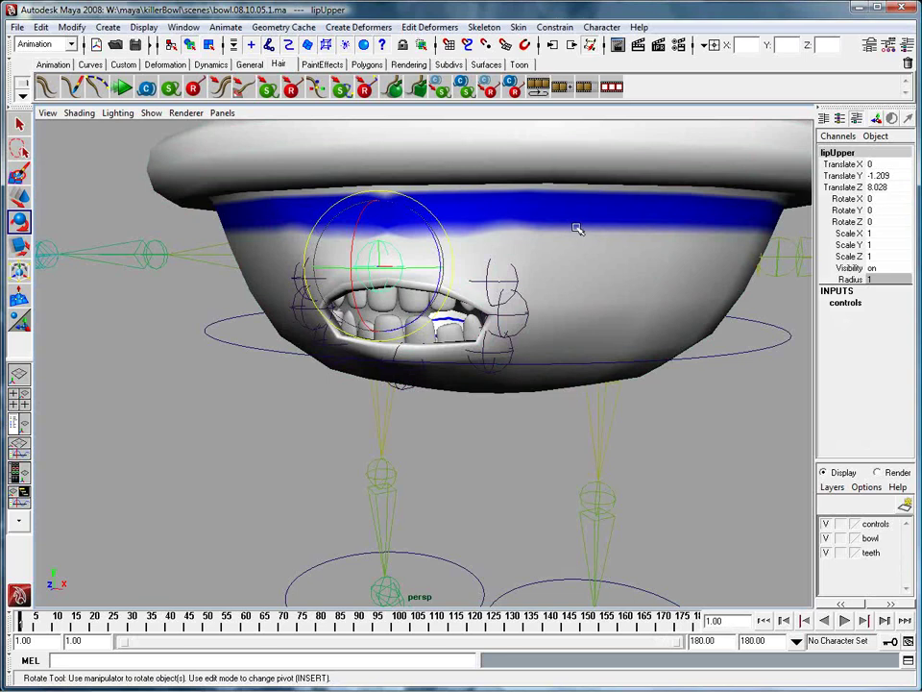
pyautogui.keyDown('shift'); pyautogui.click(565, 174); pyautogui.keyUp('shift')
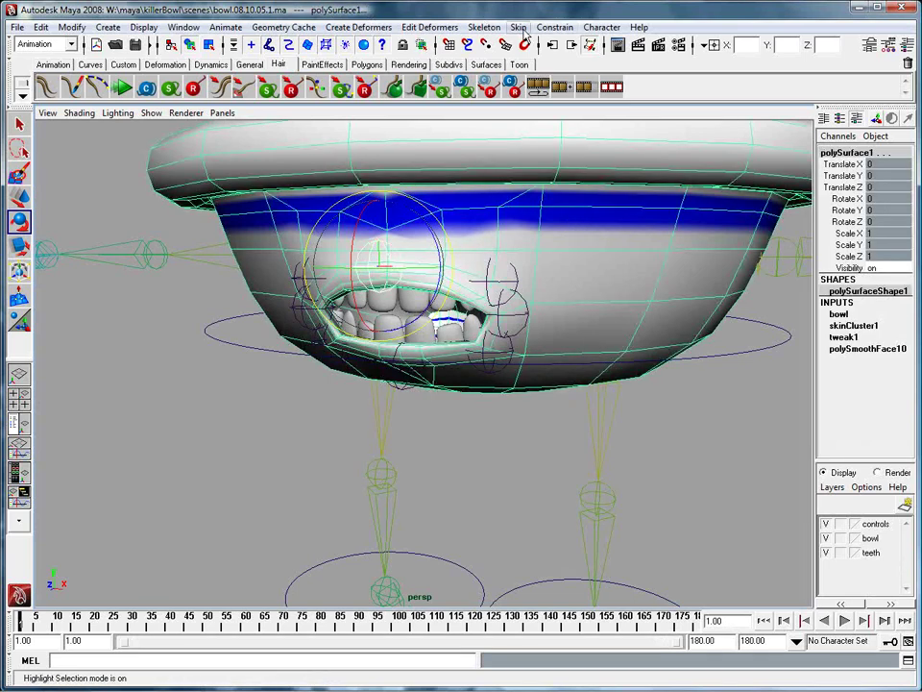
pyautogui.click(522, 28)
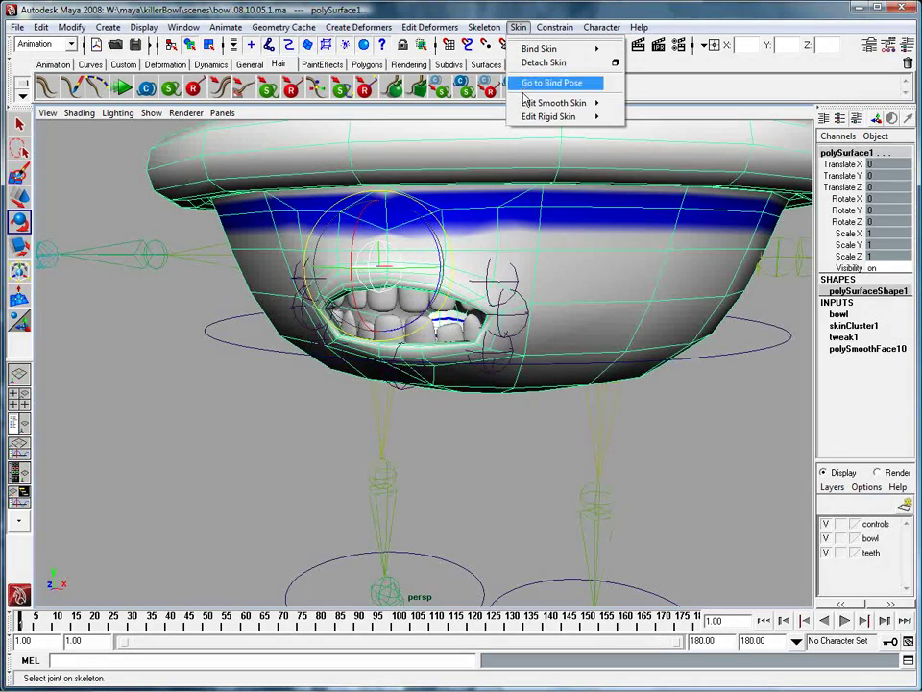
pyautogui.moveTo(571, 108)
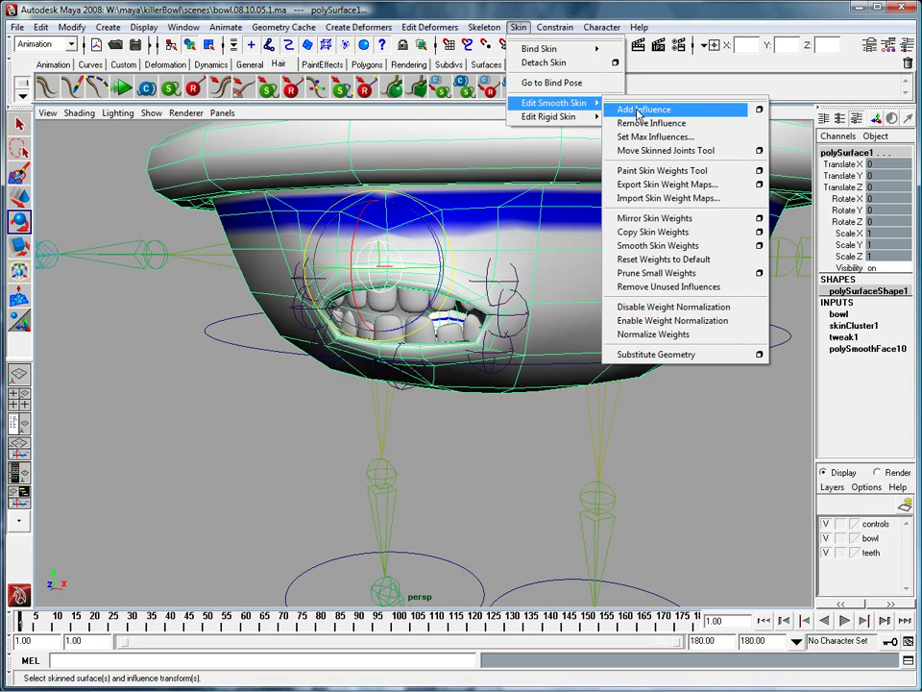
pyautogui.click(638, 112)
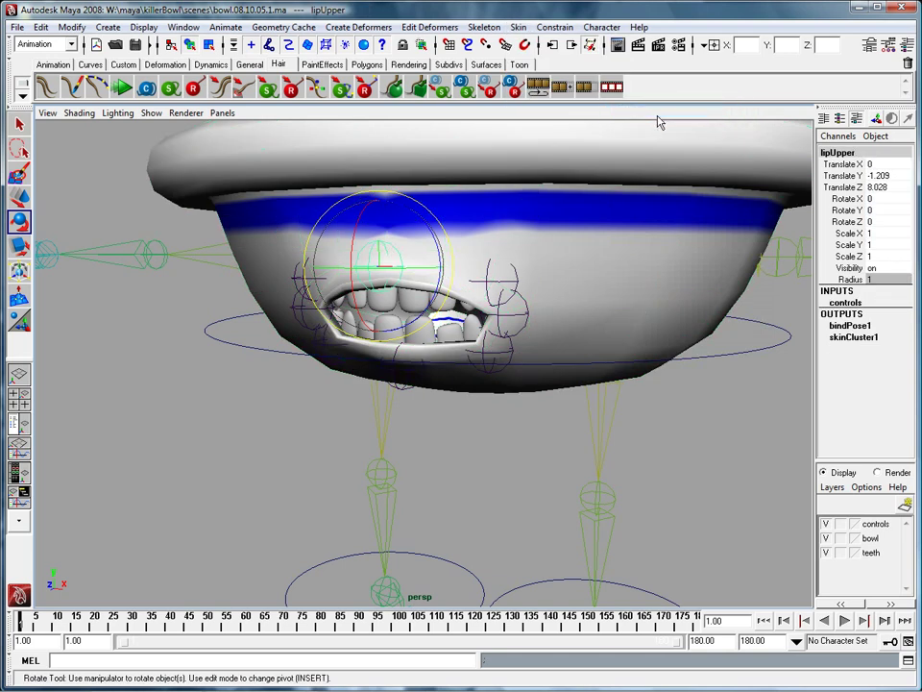
# Step: Move the lipUpper joint down over the teeth as a deformation test, and undo the move
pyautogui.press('w')
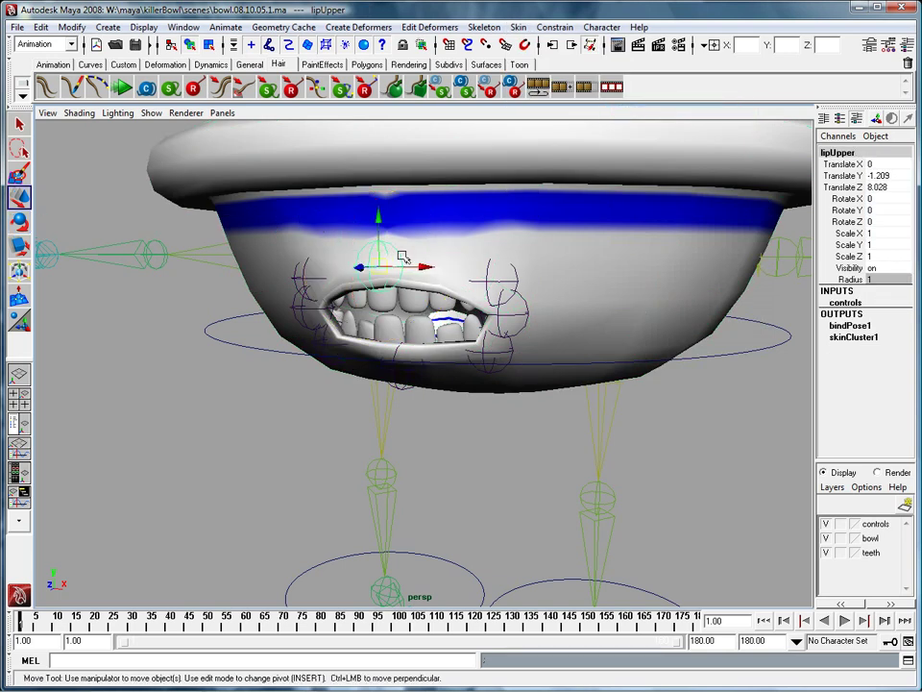
pyautogui.moveTo(380, 268); pyautogui.dragTo(377, 342)
pyautogui.hotkey('ctrl', 'z')
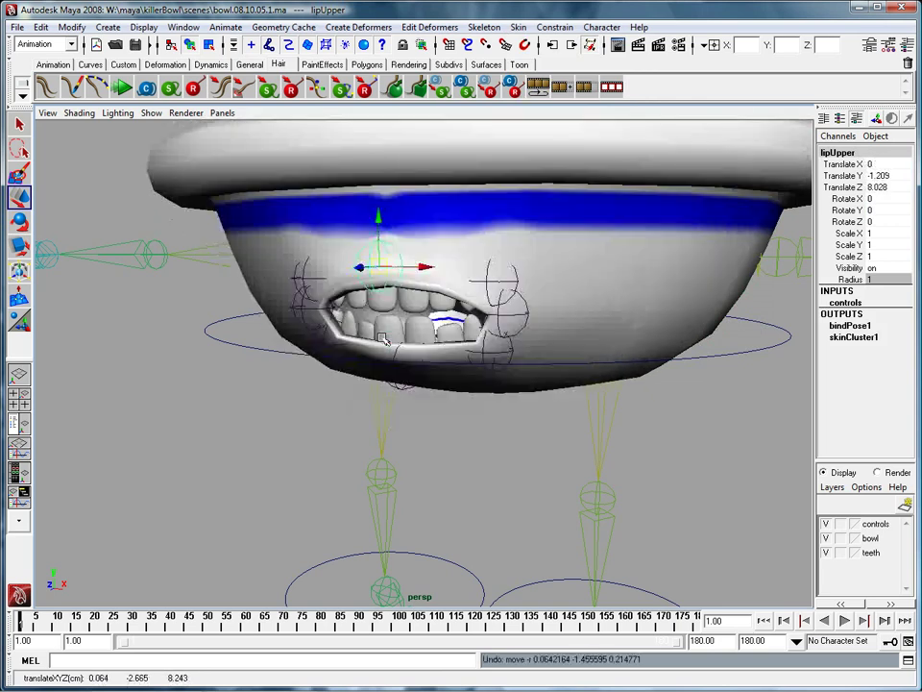
# Step: Add the lipUpperLeft, lipMiddleLeft and lower-left lip joints one by one as influences on the bowl's skin
pyautogui.click(483, 303)
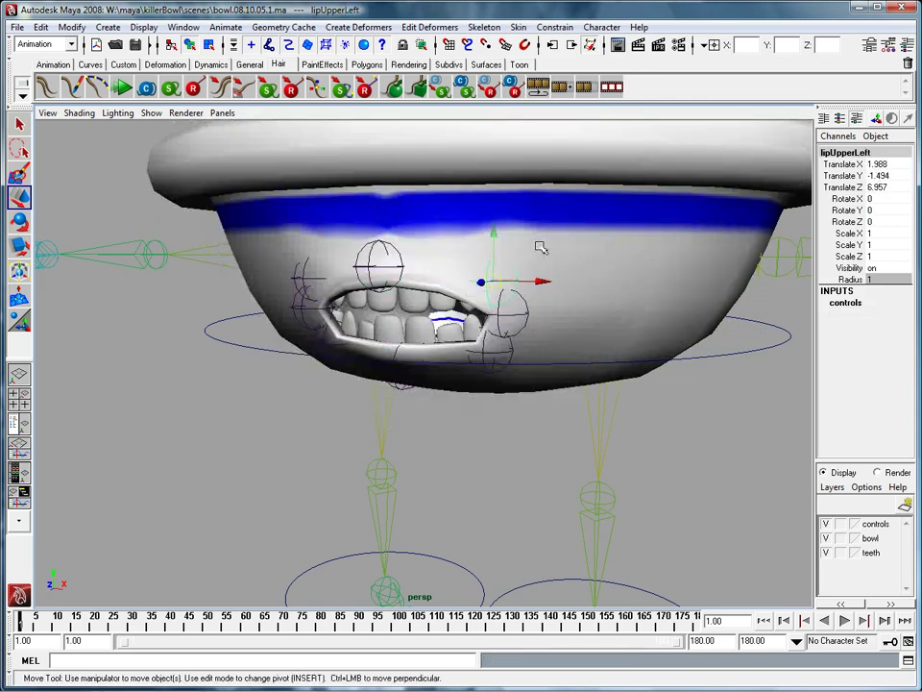
pyautogui.click(550, 242)
pyautogui.press('g')
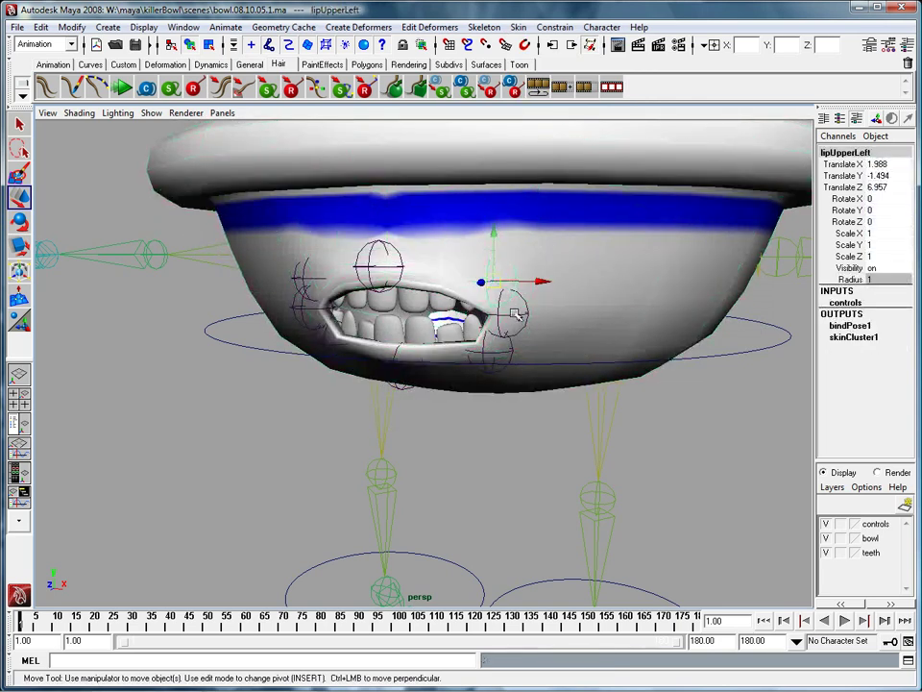
pyautogui.click(511, 310)
pyautogui.keyDown('shift'); pyautogui.click(578, 273); pyautogui.keyUp('shift')
pyautogui.press('g')
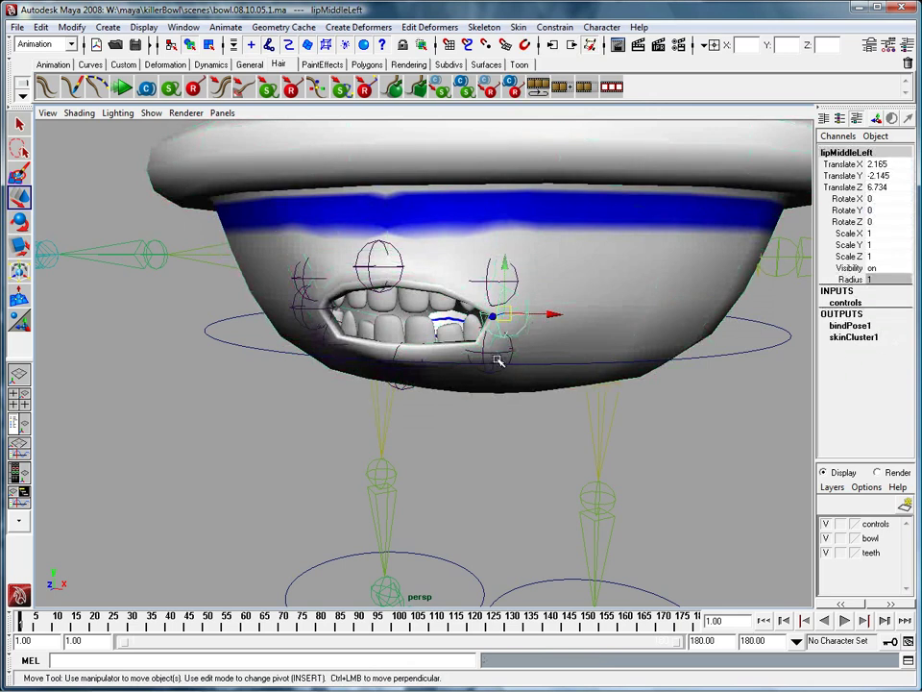
pyautogui.click(499, 349)
pyautogui.keyDown('shift'); pyautogui.click(566, 329); pyautogui.keyUp('shift')
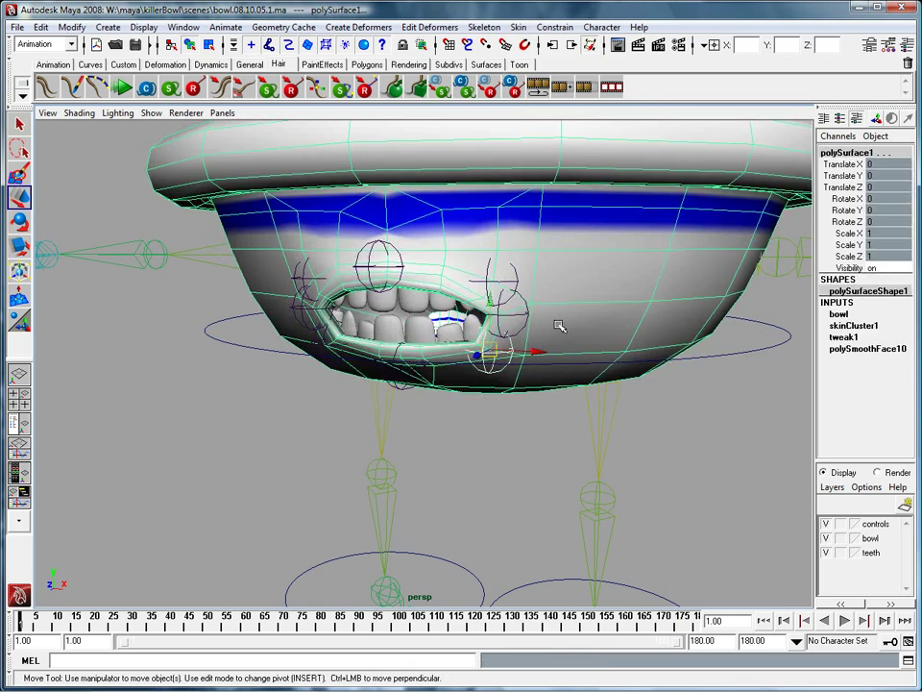
pyautogui.press('g')
# Step: Add the lipUpperRight, lipMiddleRight and lipLowerRight joints one by one as influences on the bowl's skin
pyautogui.click(310, 277)
pyautogui.click(294, 277)
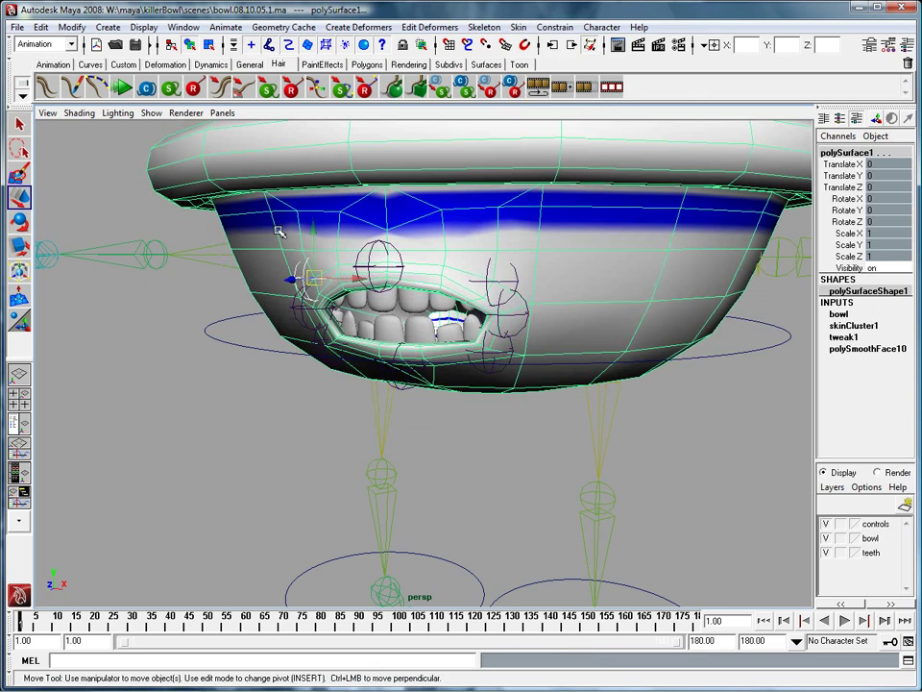
pyautogui.click(300, 293)
pyautogui.click(305, 277)
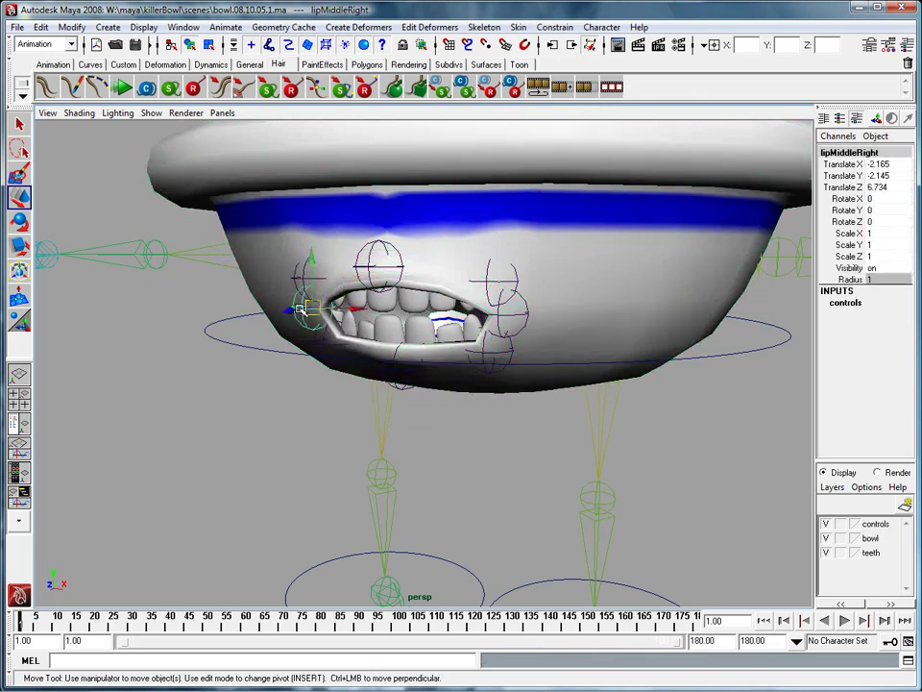
pyautogui.click(276, 279)
pyautogui.press('g')
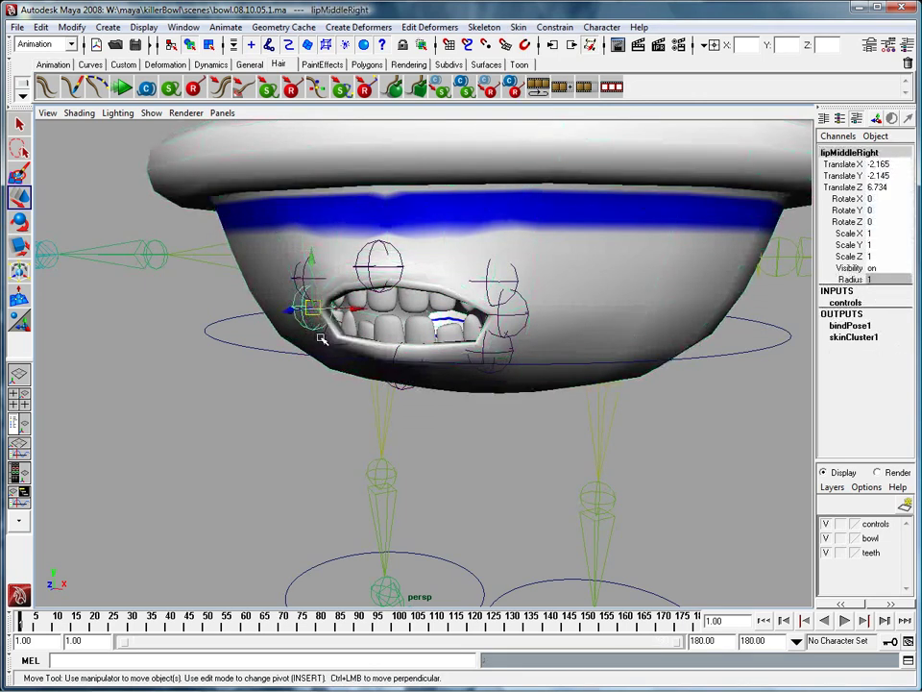
pyautogui.click(323, 341)
pyautogui.keyDown('shift'); pyautogui.click(520, 204); pyautogui.keyUp('shift')
pyautogui.press('g')
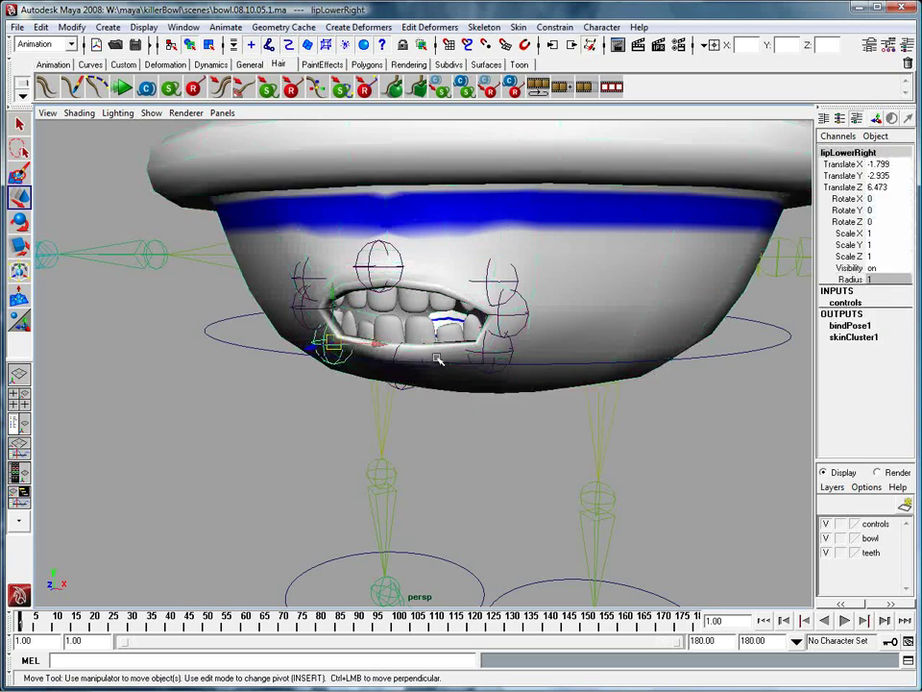
# Step: Add the centre joint below the lower lip as an influence on the bowl's skin
pyautogui.click(397, 384)
pyautogui.click(462, 272)
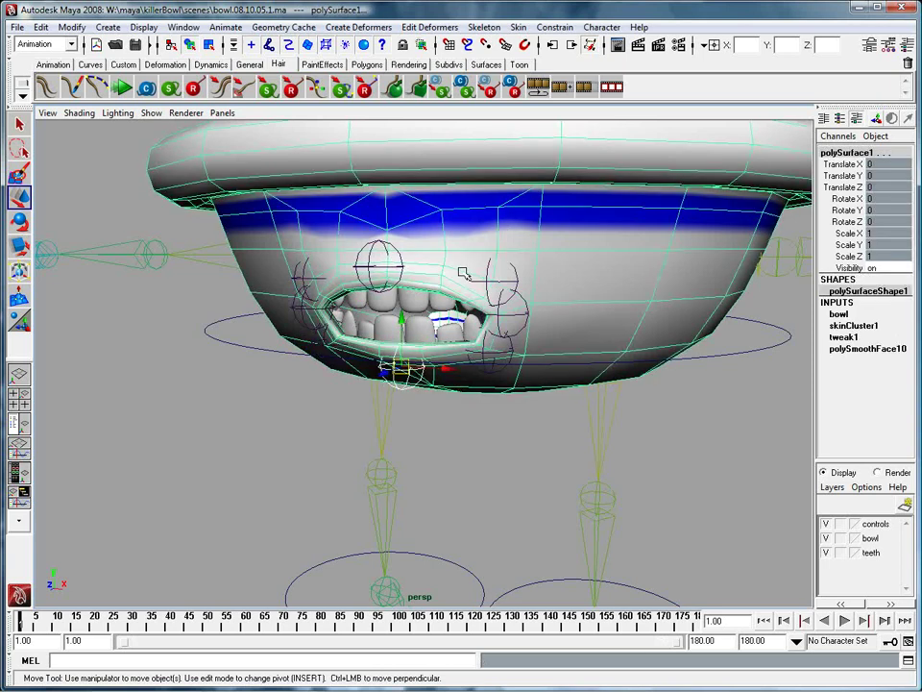
pyautogui.hotkey('ctrl', 'z')
# Step: Test the mouth deformation by moving the upper centre and three left lip joints in turn, undoing each move
pyautogui.click(401, 269)
pyautogui.moveTo(381, 265); pyautogui.dragTo(379, 294)
pyautogui.hotkey('ctrl', 'z')
pyautogui.click(482, 284)
pyautogui.moveTo(483, 285); pyautogui.dragTo(423, 306)
pyautogui.hotkey('ctrl', 'z')
pyautogui.click(493, 314)
pyautogui.hotkey('ctrl', 'z')
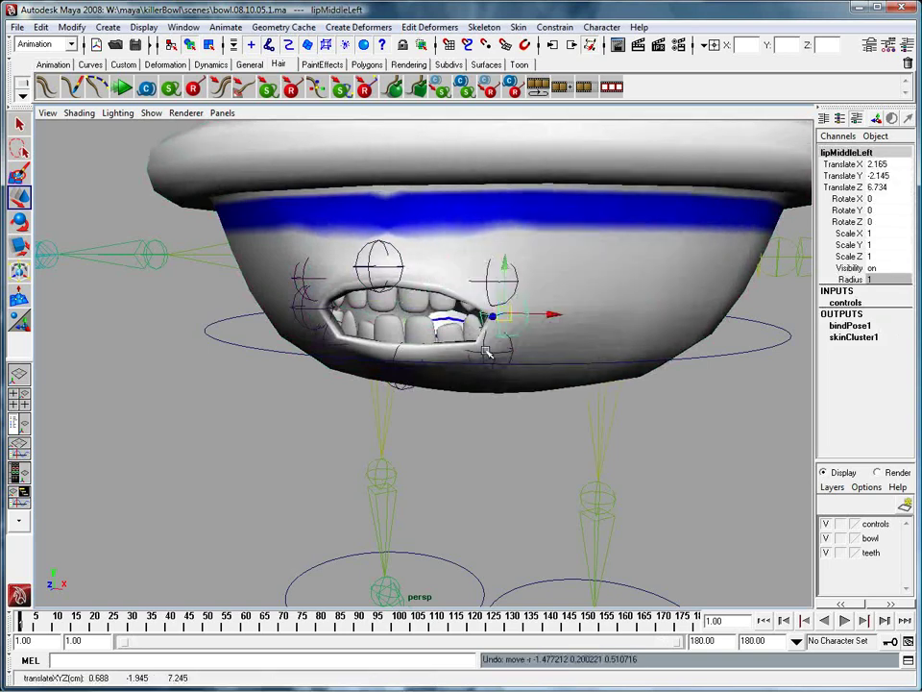
pyautogui.click(486, 352)
pyautogui.moveTo(488, 354); pyautogui.dragTo(537, 370)
pyautogui.hotkey('ctrl', 'z')
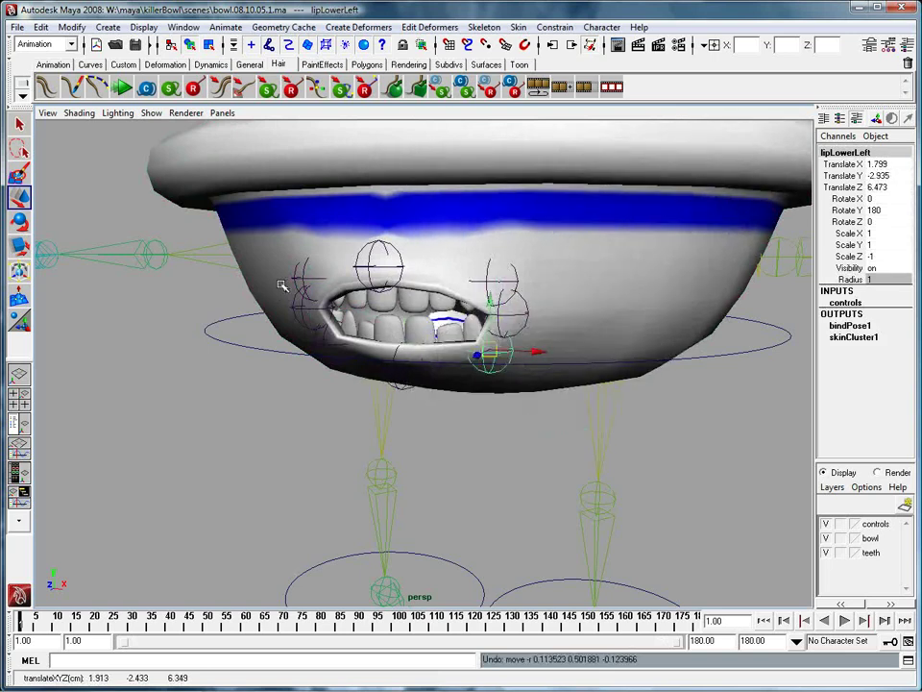
# Step: Move the lipUpperRight joint upward as a deformation test, and undo the move
pyautogui.click(312, 281)
pyautogui.moveTo(312, 280); pyautogui.dragTo(303, 231)
pyautogui.hotkey('ctrl', 'z')
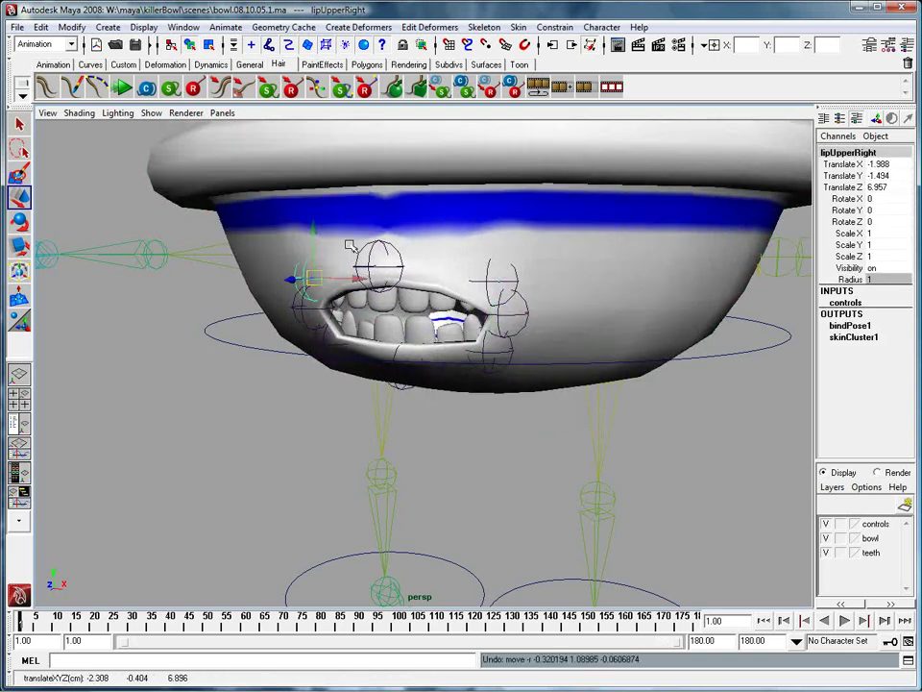
# Step: Turn on wireframe-on-shaded display and inspect the mesh around the lipUpperLeft and lipUpper joints, selecting each in turn
pyautogui.click(79, 112)
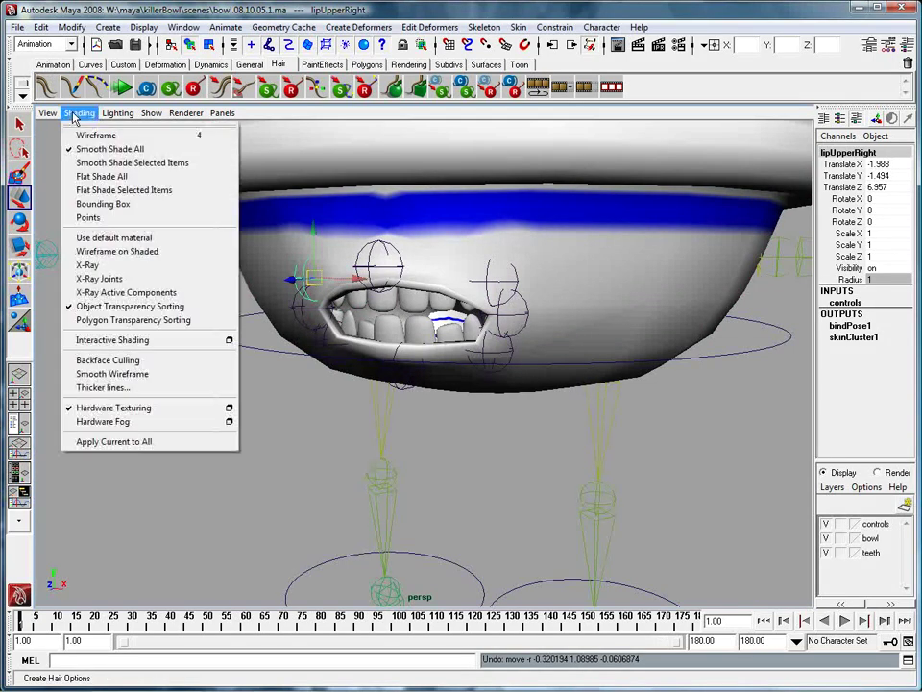
pyautogui.click(140, 251)
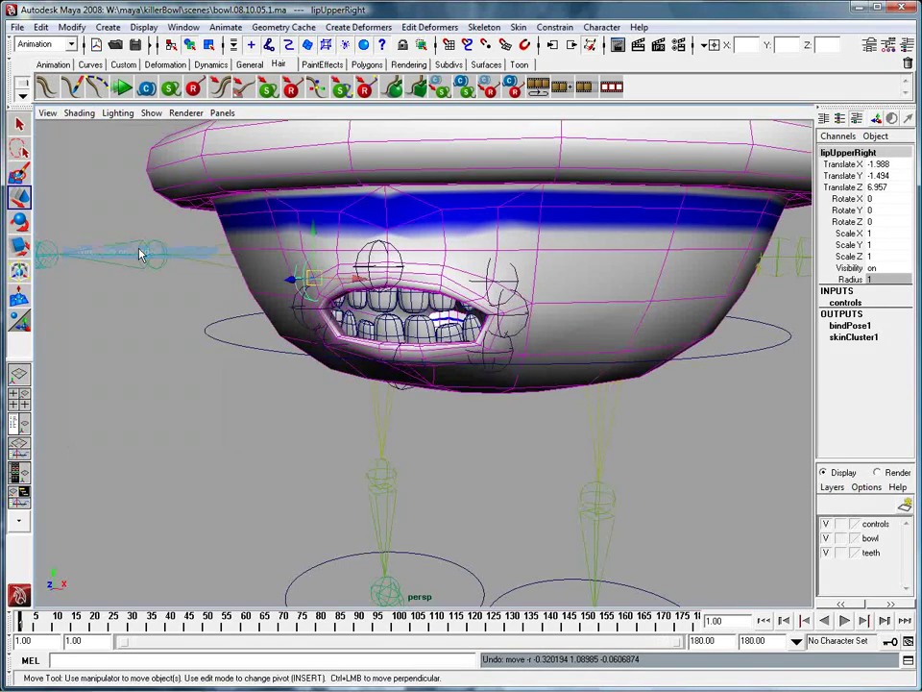
pyautogui.moveTo(651, 243)
pyautogui.keyDown('alt'); pyautogui.mouseDown()
pyautogui.moveTo(597, 250)
pyautogui.moveTo(609, 248)
pyautogui.moveTo(596, 271)
pyautogui.moveTo(535, 267)
pyautogui.mouseUp(); pyautogui.keyUp('alt')
pyautogui.click(535, 269)
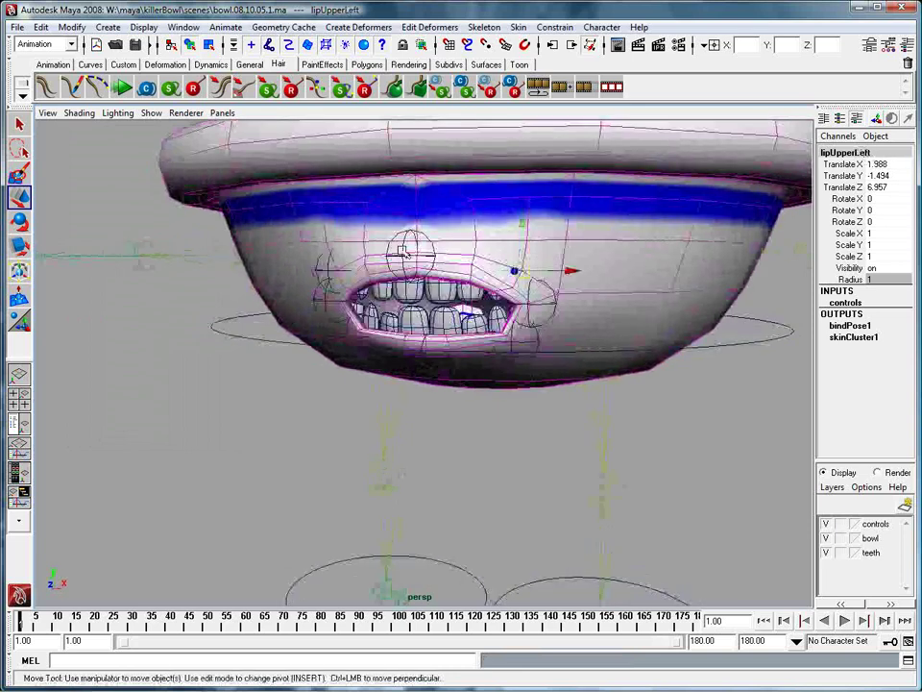
pyautogui.click(399, 248)
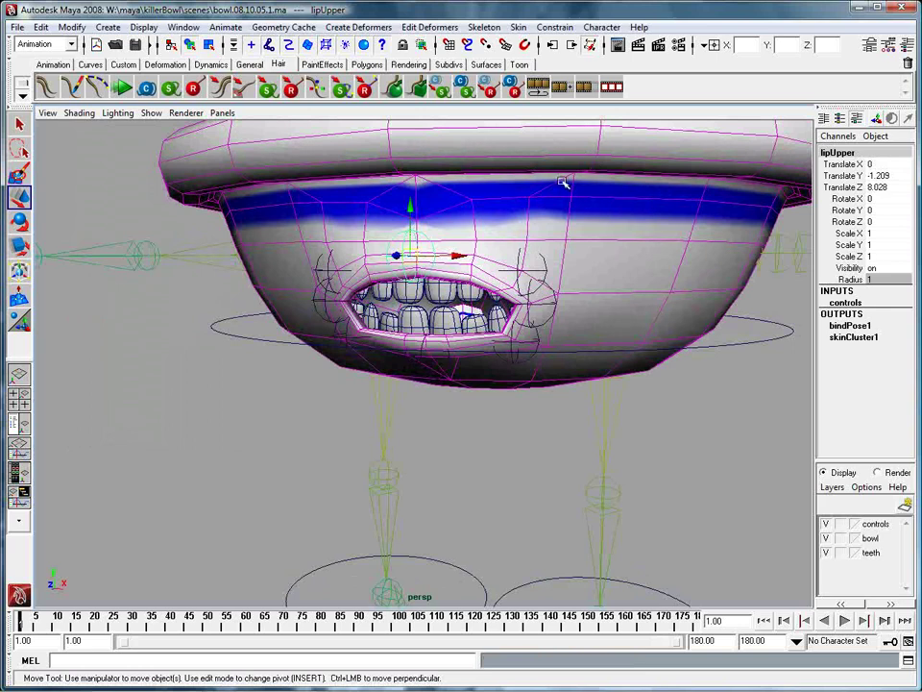
pyautogui.moveTo(540, 260)
pyautogui.keyDown('alt'); pyautogui.mouseDown()
pyautogui.moveTo(500, 288)
pyautogui.moveTo(522, 257)
pyautogui.mouseUp(); pyautogui.keyUp('alt')
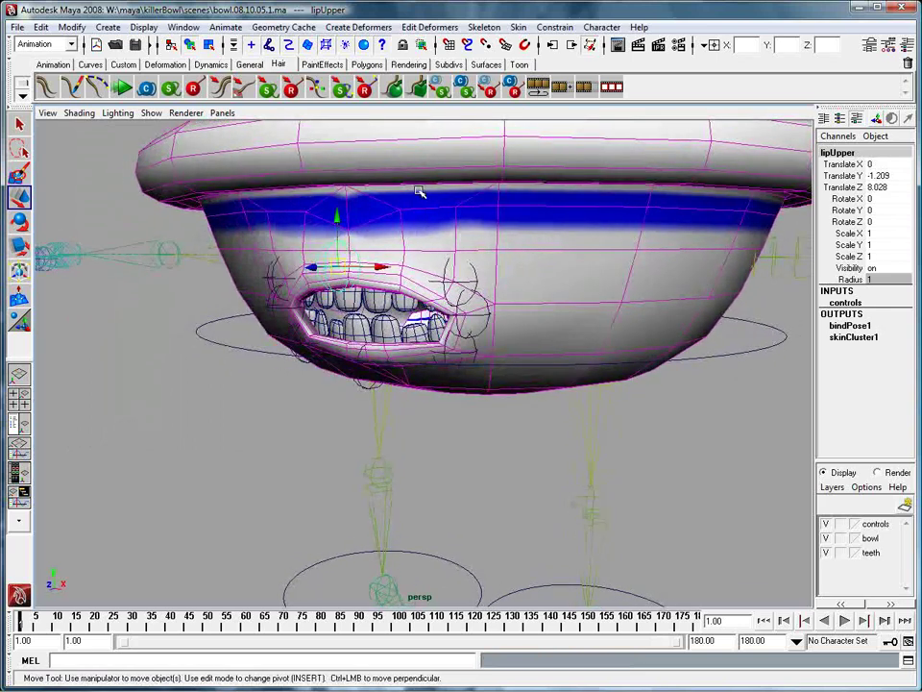
# Step: Open the Component Editor and show its Smooth Skins weights
pyautogui.click(144, 27)
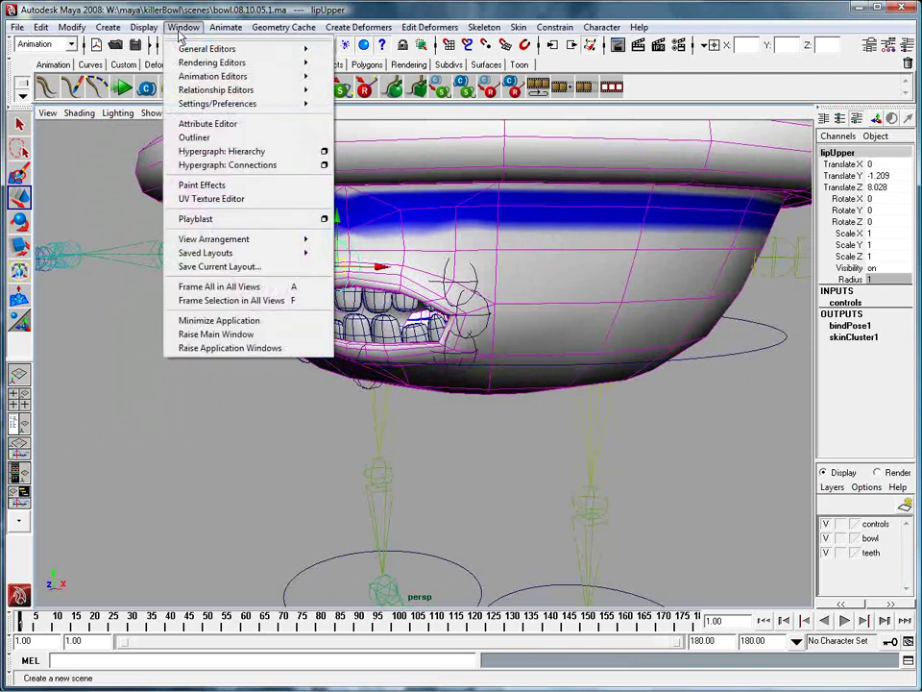
pyautogui.moveTo(193, 55)
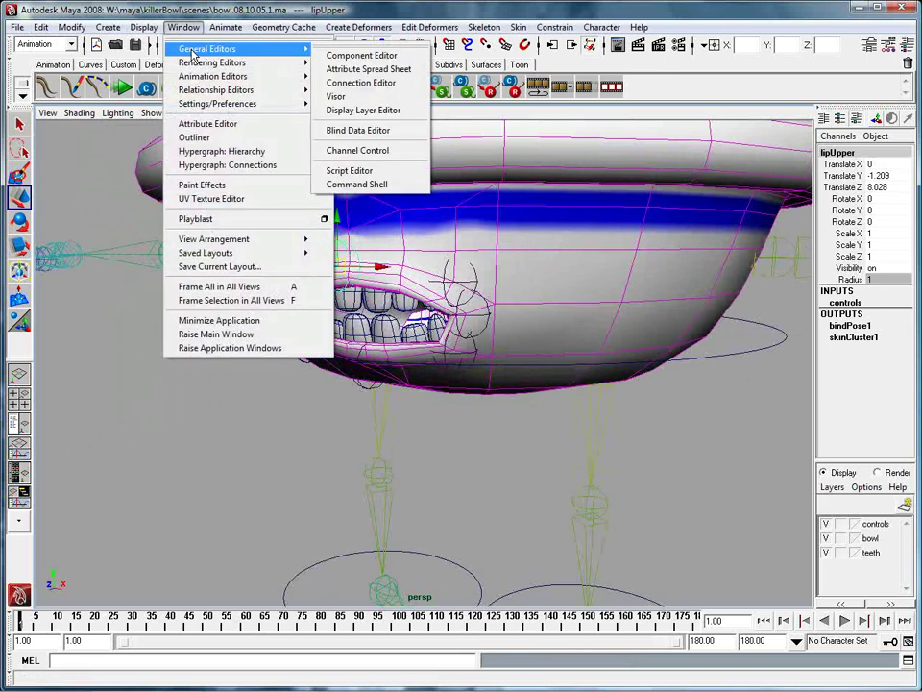
pyautogui.click(347, 57)
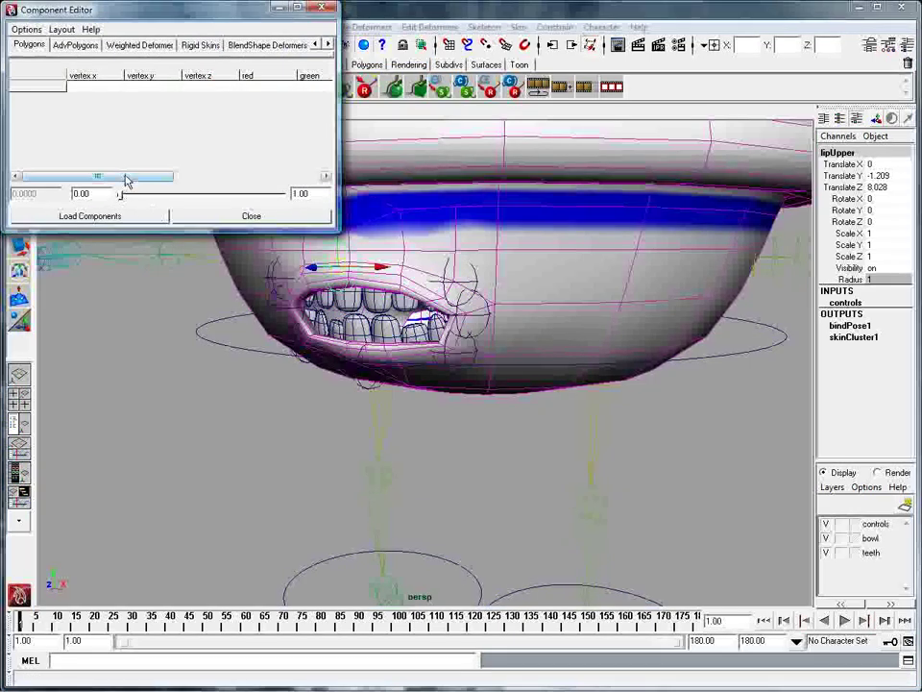
pyautogui.moveTo(126, 181); pyautogui.dragTo(171, 182)
pyautogui.click(330, 44)
pyautogui.click(330, 44)
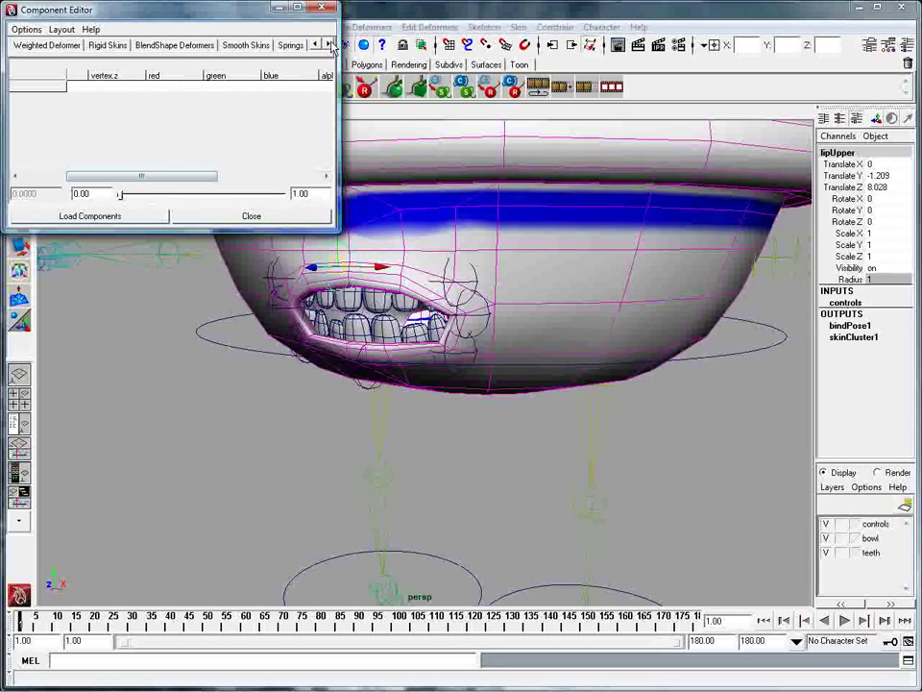
pyautogui.click(330, 44)
pyautogui.click(188, 46)
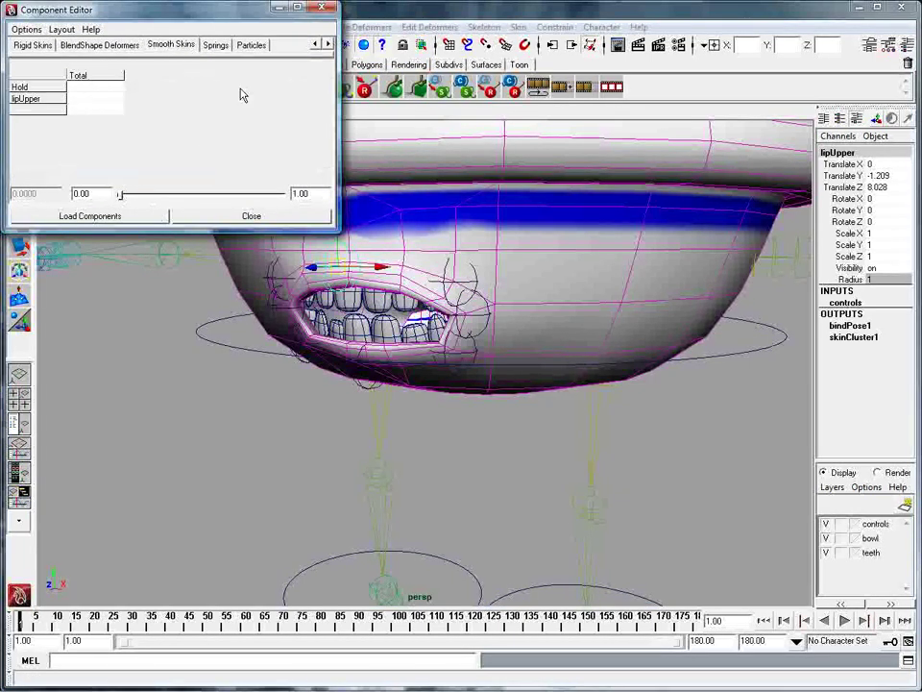
# Step: Select the bowl vertices along the centre of the upper lip and widen the weight editor to list all their joint influences
pyautogui.click(515, 236)
pyautogui.press('F8')
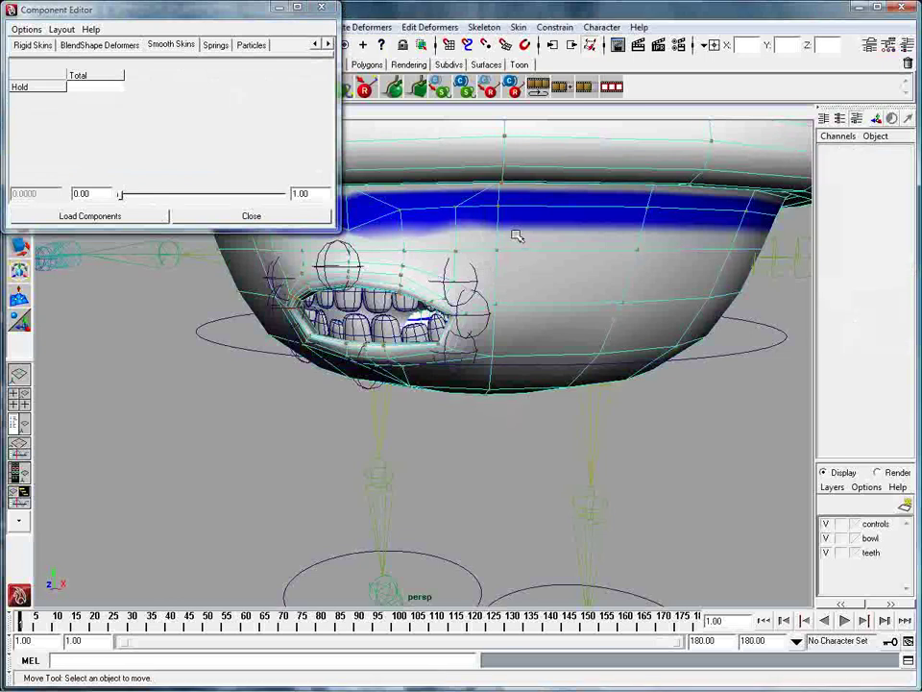
pyautogui.keyDown('alt'); pyautogui.moveTo(516, 235); pyautogui.dragTo(411, 252); pyautogui.keyUp('alt')
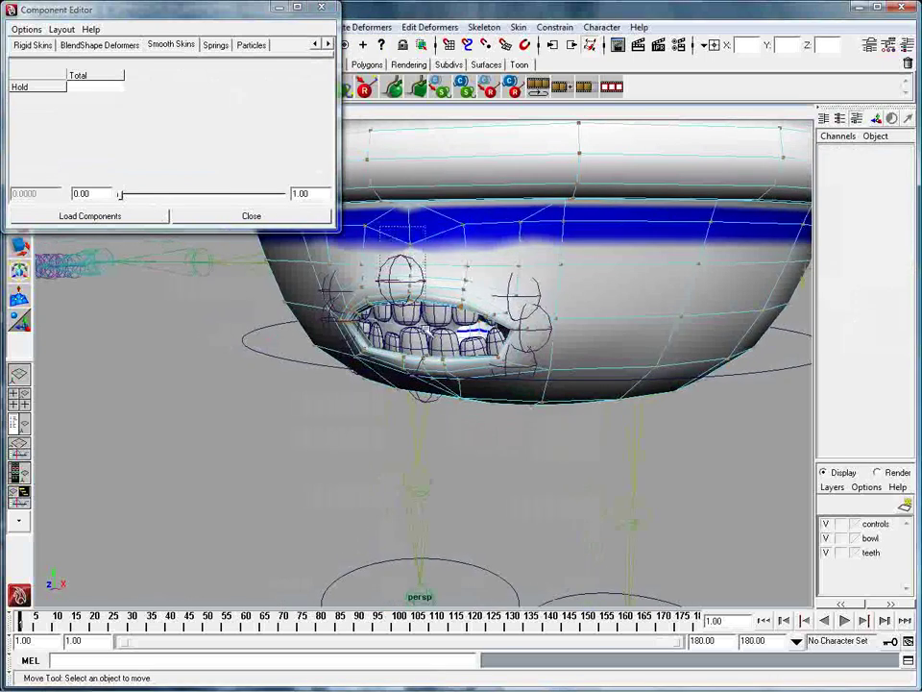
pyautogui.moveTo(417, 317); pyautogui.dragTo(406, 228)
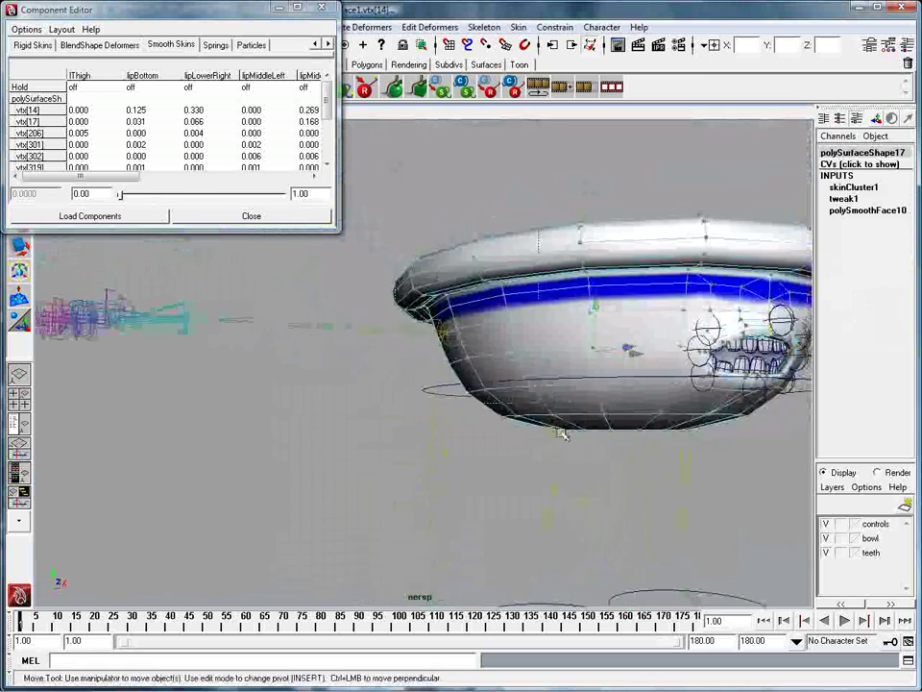
pyautogui.keyDown('alt'); pyautogui.moveTo(585, 477); pyautogui.dragTo(547, 427); pyautogui.keyUp('alt')
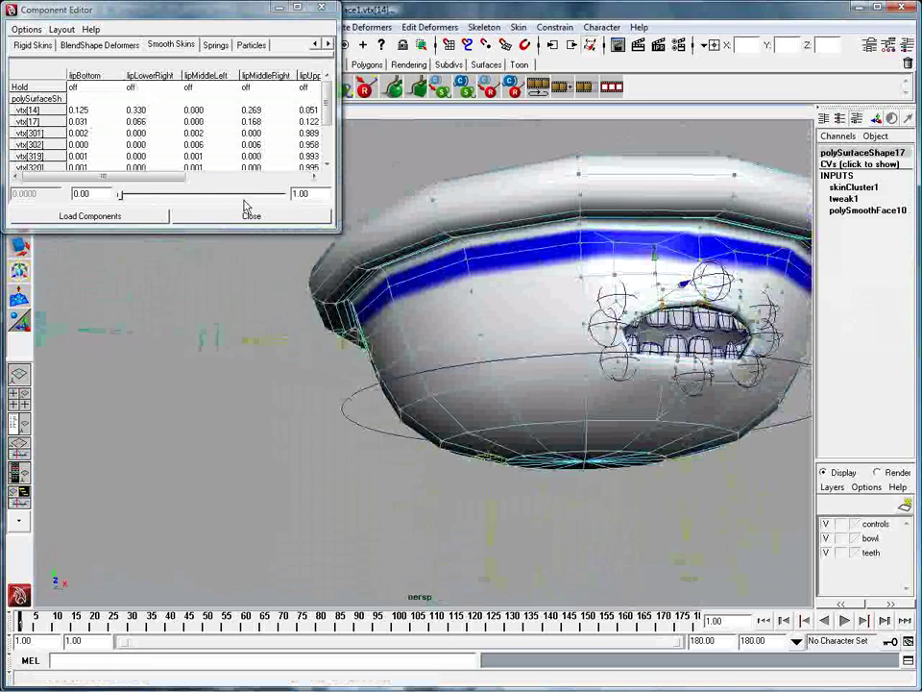
pyautogui.moveTo(335, 230); pyautogui.dragTo(834, 230)
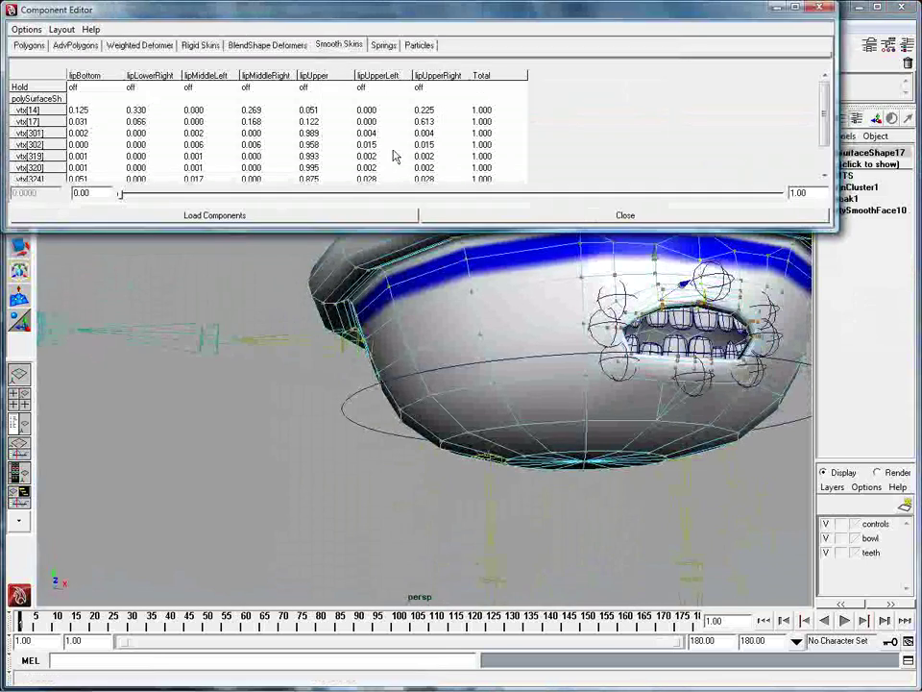
# Step: Set the lipUpper weight of the selected upper-lip vertices to 0.75
pyautogui.keyDown('alt'); pyautogui.moveTo(807, 394); pyautogui.dragTo(558, 387); pyautogui.keyUp('alt')
pyautogui.moveTo(318, 121); pyautogui.dragTo(331, 216)
pyautogui.write('1')
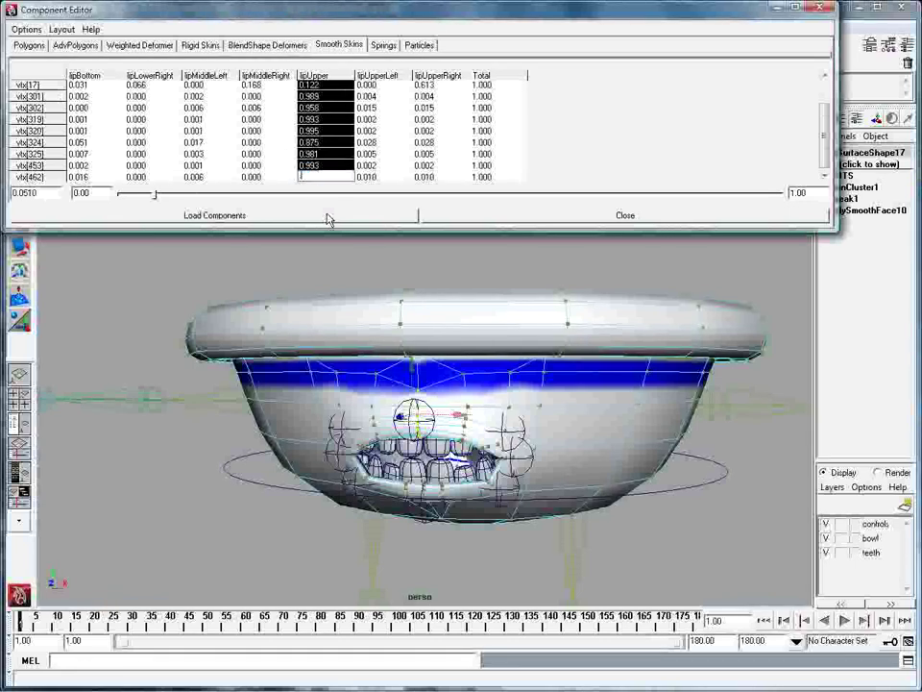
pyautogui.write('0.75')
pyautogui.press('Return')
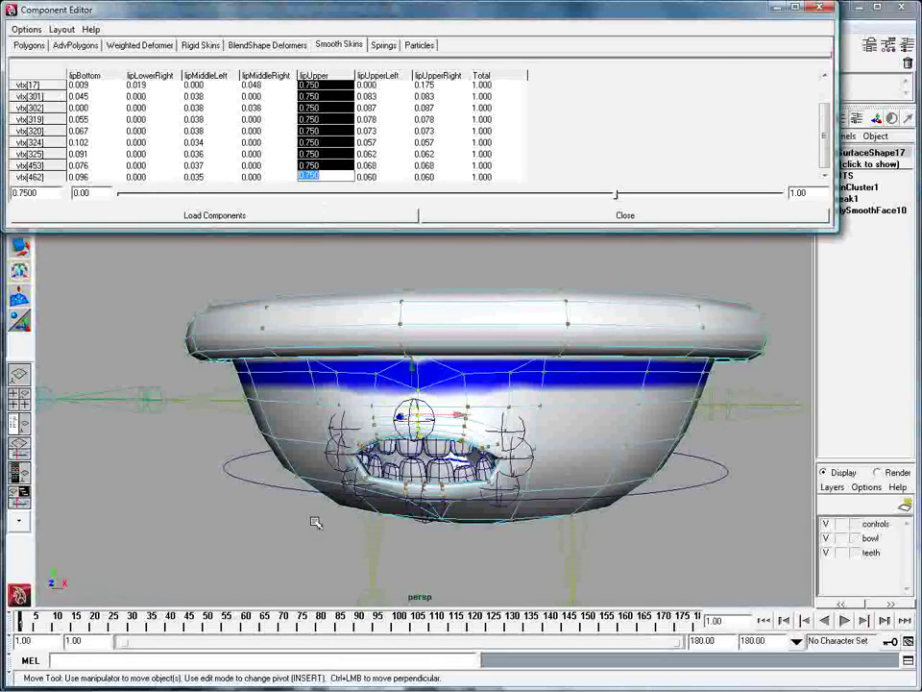
# Step: Key the lipUpper joint at frame 1 and raise it to Translate Y about -0.5 at frame 10, and preview the test animation
pyautogui.click(361, 491)
pyautogui.click(418, 420)
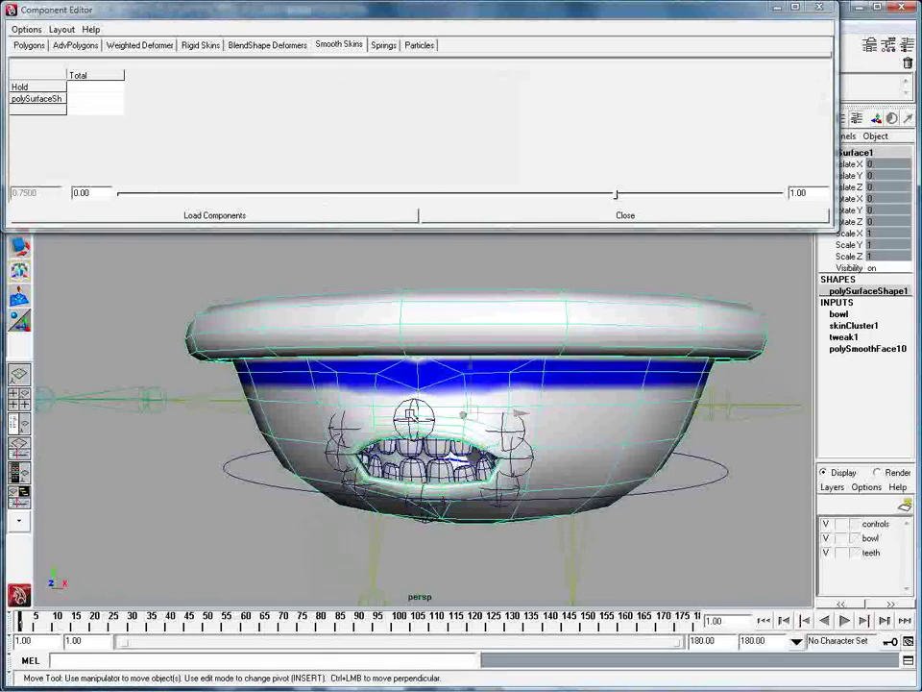
pyautogui.click(413, 418)
pyautogui.press('s')
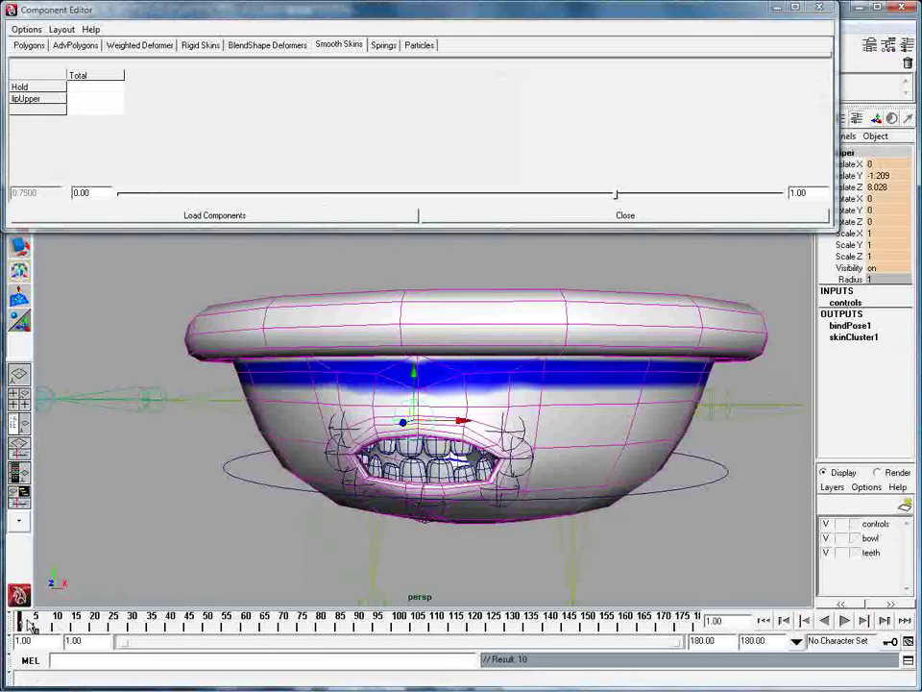
pyautogui.click(57, 620)
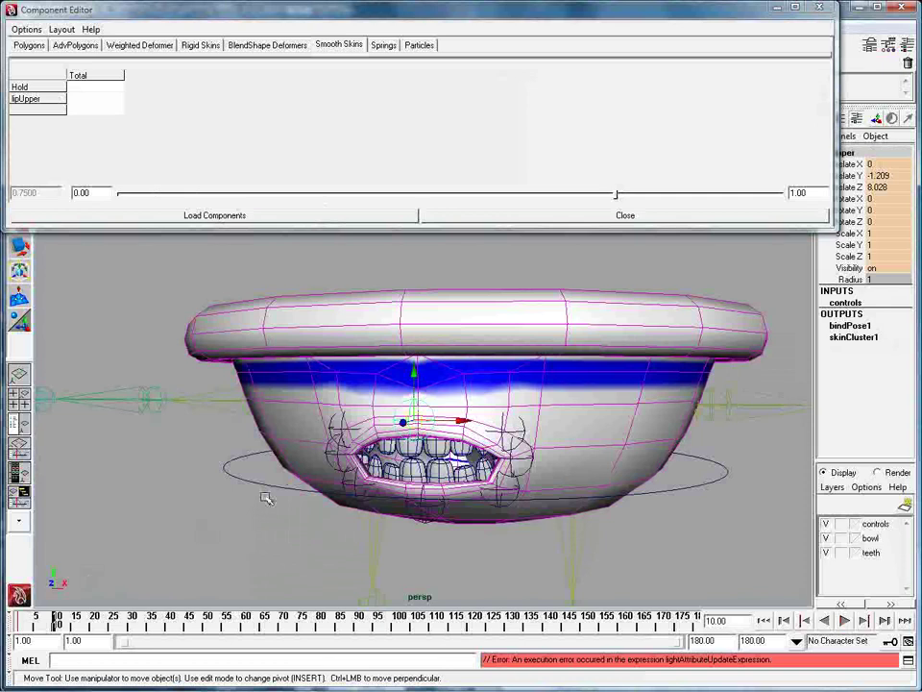
pyautogui.moveTo(415, 376); pyautogui.dragTo(418, 342)
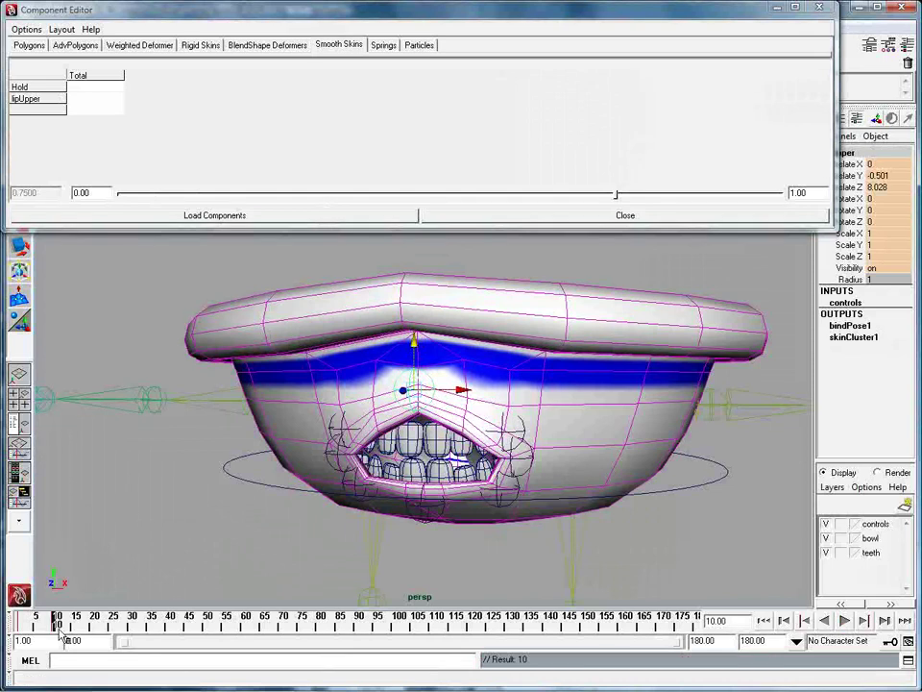
pyautogui.hotkey('alt', 'v')
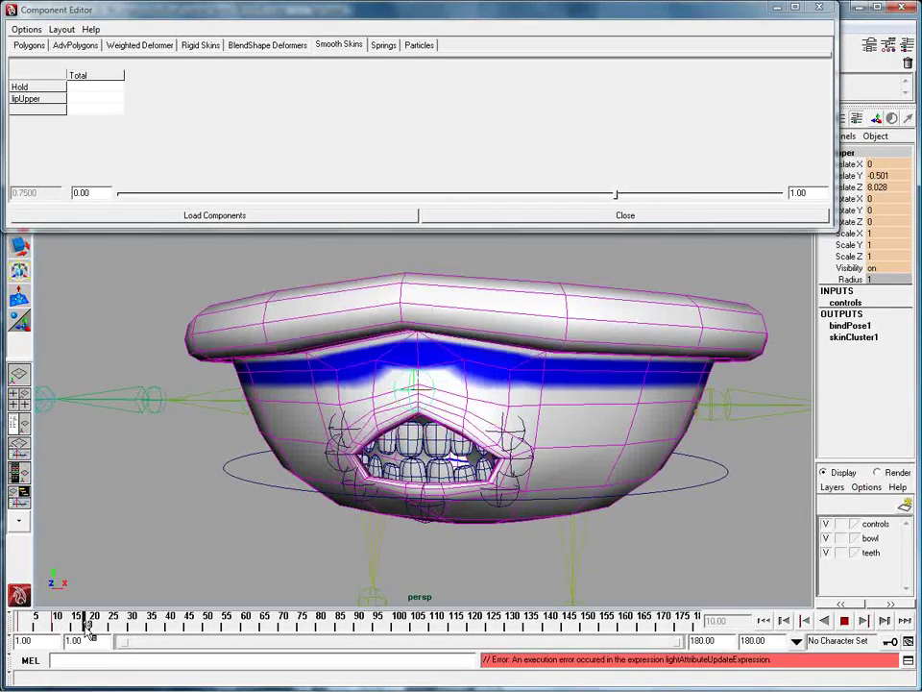
pyautogui.hotkey('alt', 'v')
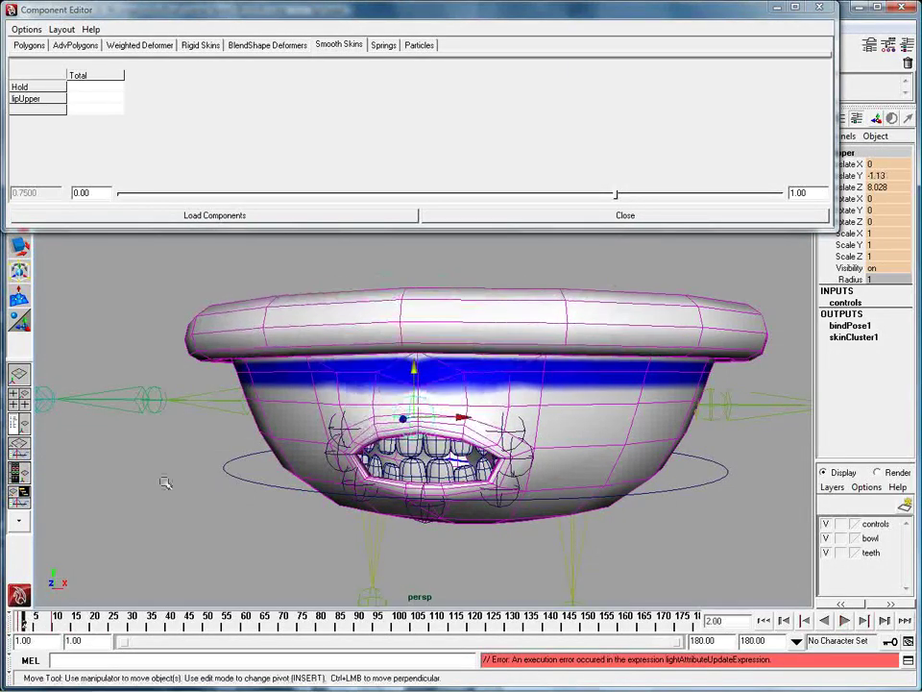
# Step: Select the vertices at the front centre of the bowl's rim and blue band, and set their lipUpperLeft weights to 0
pyautogui.click(465, 319)
pyautogui.keyDown('alt'); pyautogui.moveTo(347, 258); pyautogui.dragTo(513, 393); pyautogui.keyUp('alt')
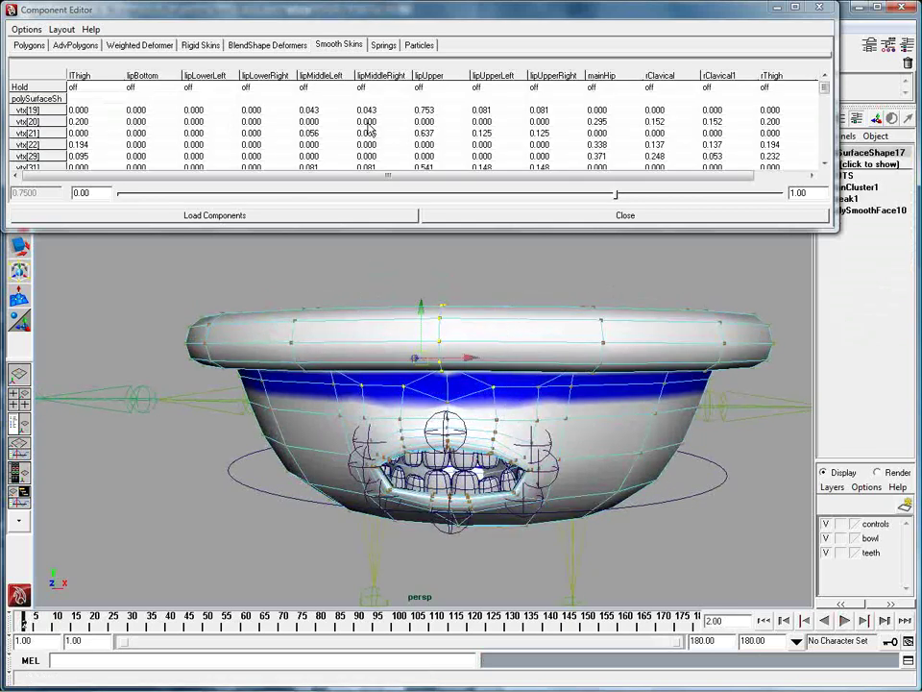
pyautogui.moveTo(424, 175); pyautogui.dragTo(473, 175)
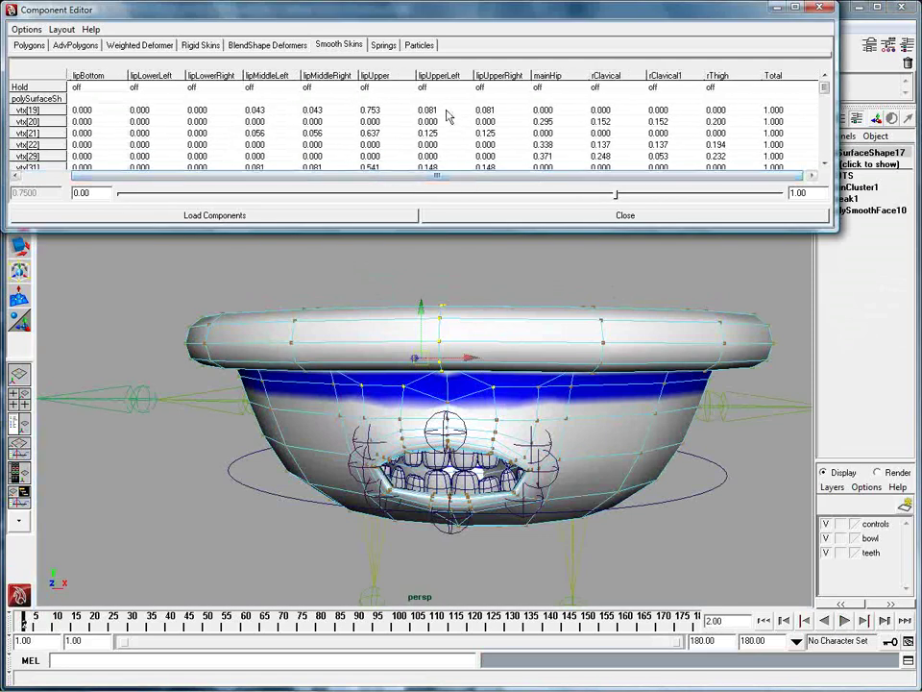
pyautogui.moveTo(447, 111); pyautogui.dragTo(458, 273)
pyautogui.write('0')
pyautogui.press('Return')
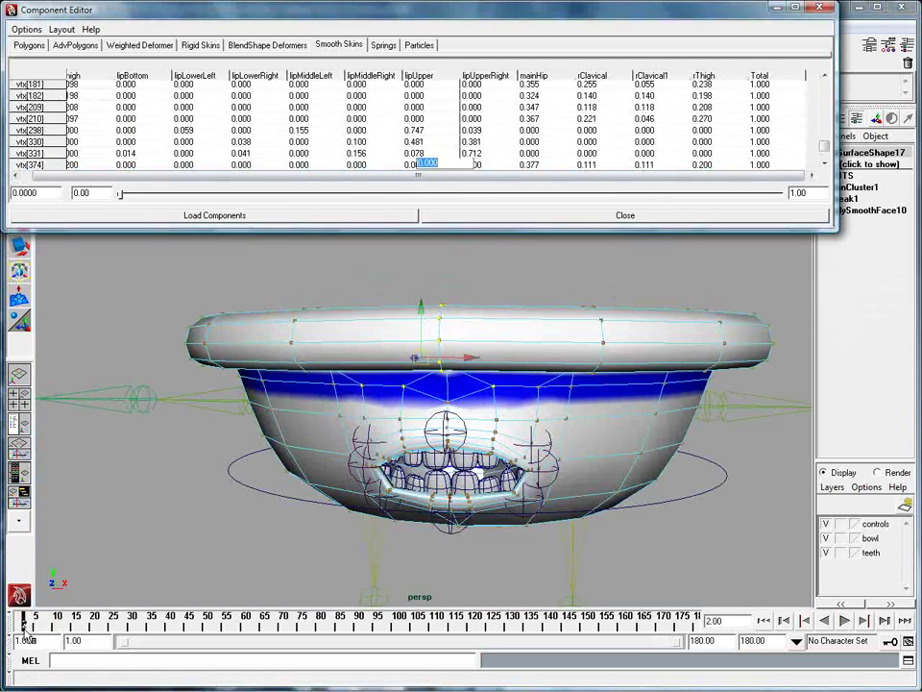
# Step: Set the mainHip weight of all the selected front-rim vertices to 1 and preview the lipUpper animation to check the deformation
pyautogui.moveTo(25, 630); pyautogui.dragTo(4, 626)
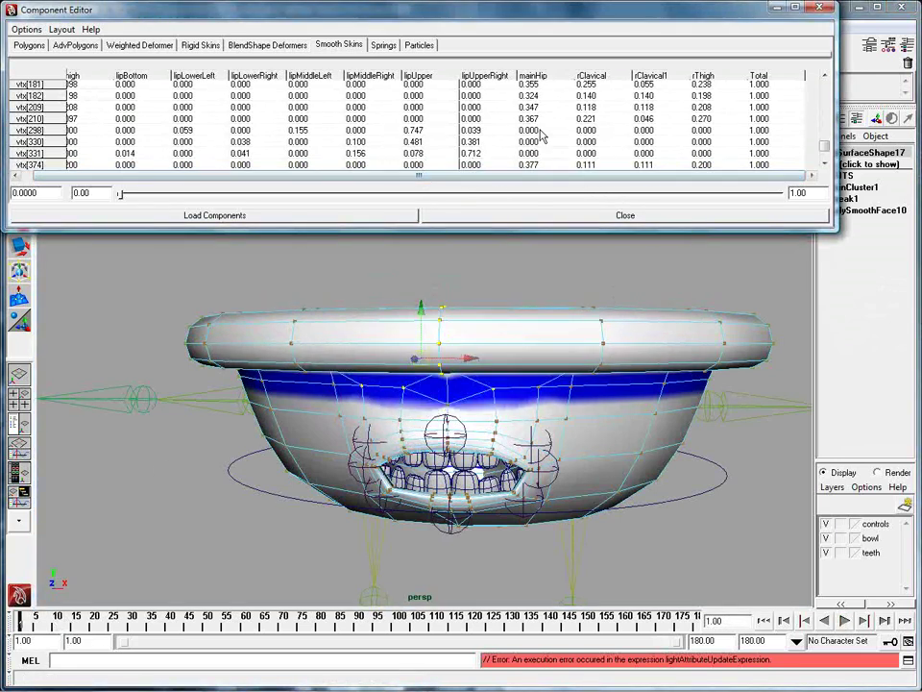
pyautogui.doubleClick(548, 87)
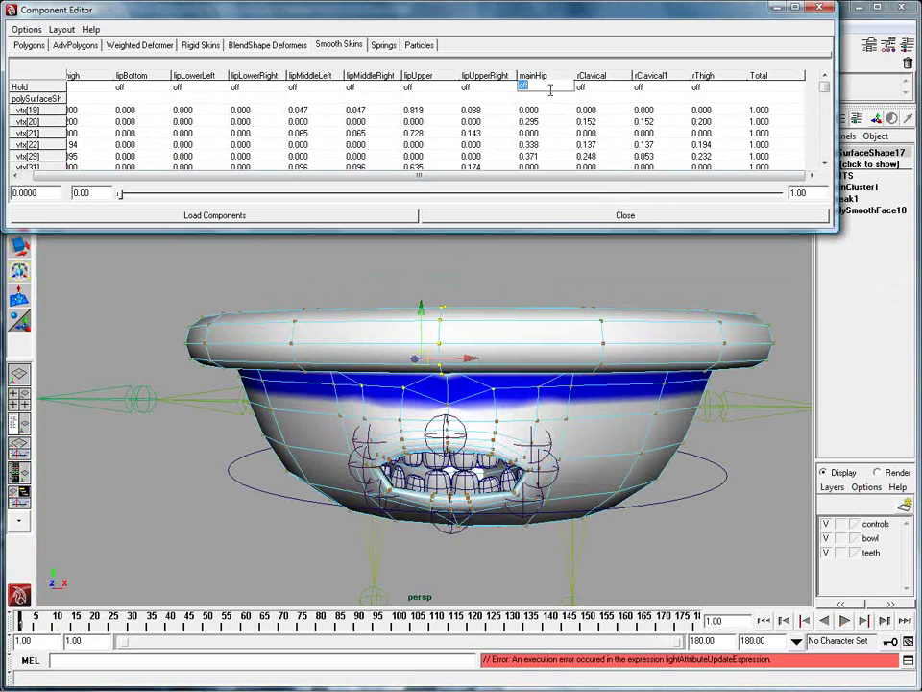
pyautogui.moveTo(549, 115); pyautogui.dragTo(561, 233)
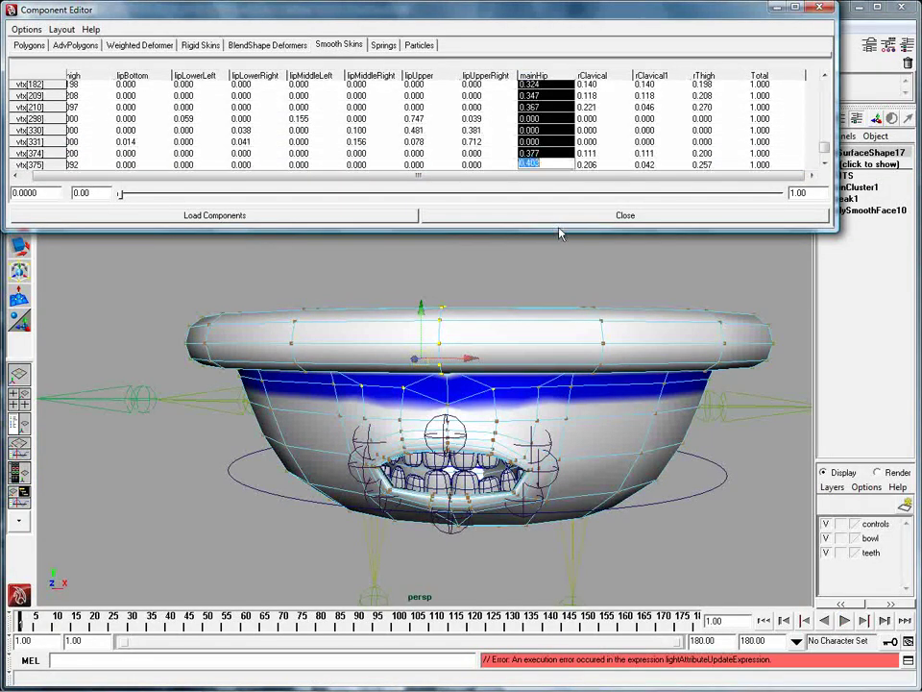
pyautogui.write('1')
pyautogui.press('Return')
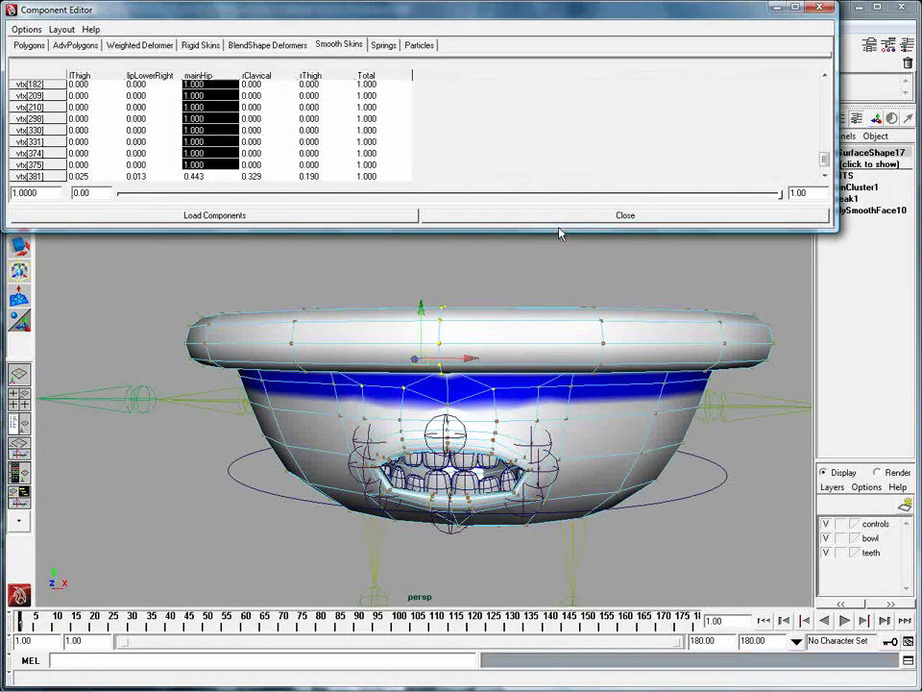
pyautogui.click(215, 175)
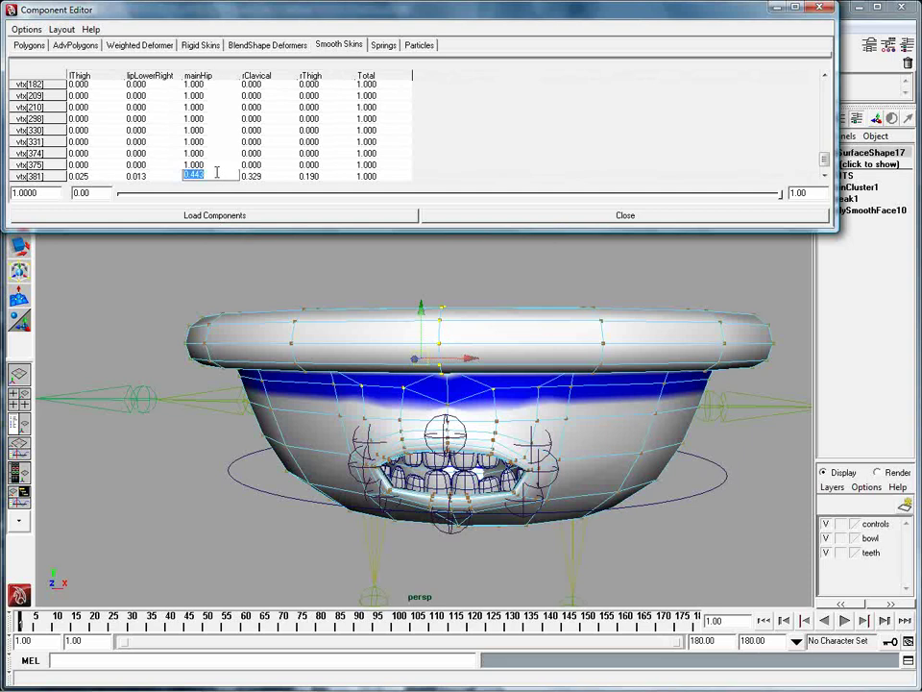
pyautogui.write('1')
pyautogui.press('Return')
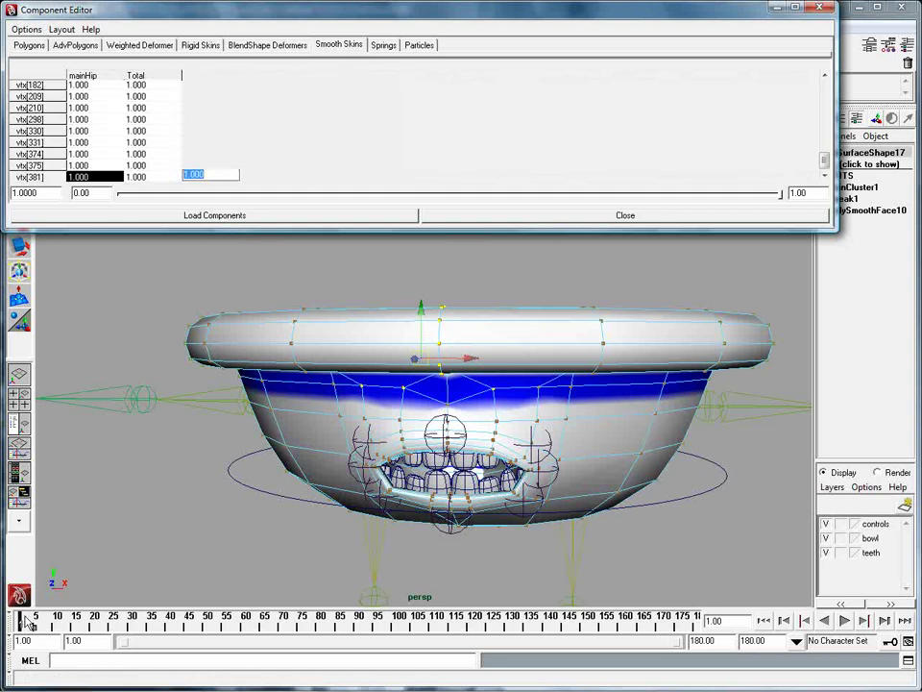
pyautogui.hotkey('alt', 'v')
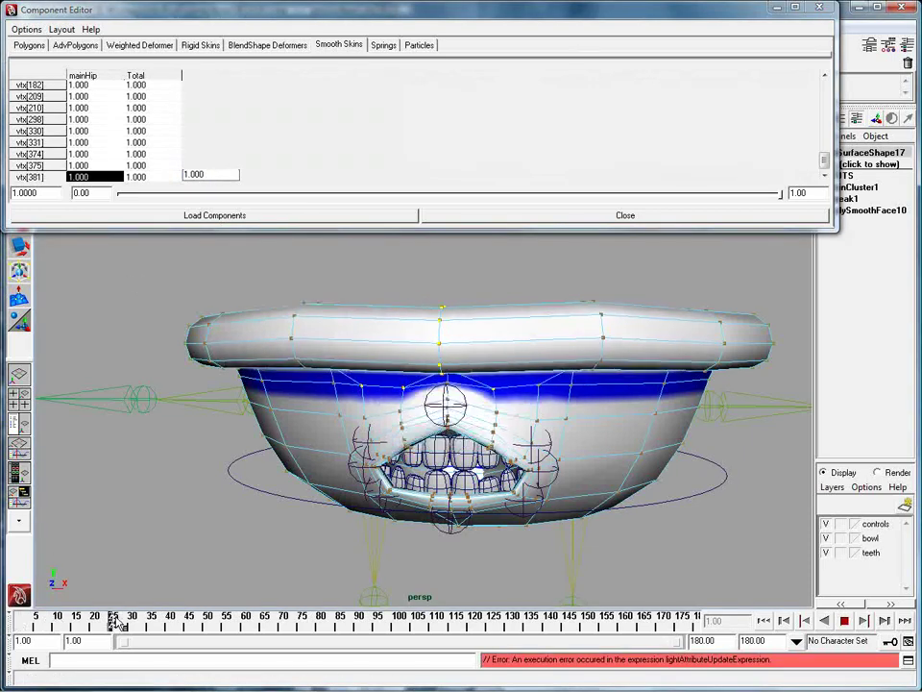
pyautogui.hotkey('alt', 'v')
# Step: Select all vertices of the bowl's rim and upper blue band, set their mainHip weights to 1, and preview the lipUpper animation
pyautogui.moveTo(144, 284); pyautogui.dragTo(788, 384)
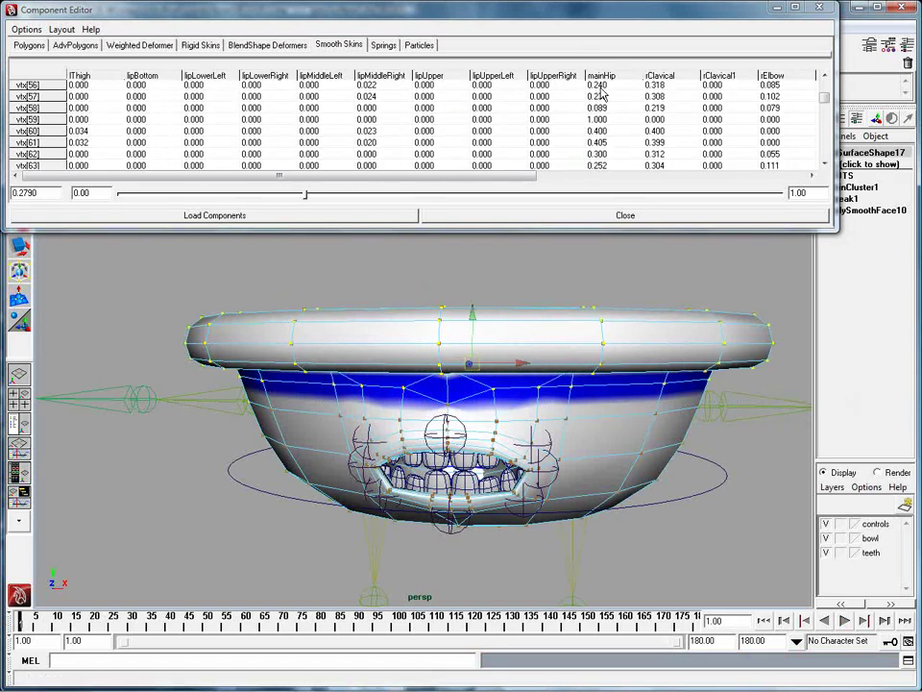
pyautogui.scroll(13, 611, 92)
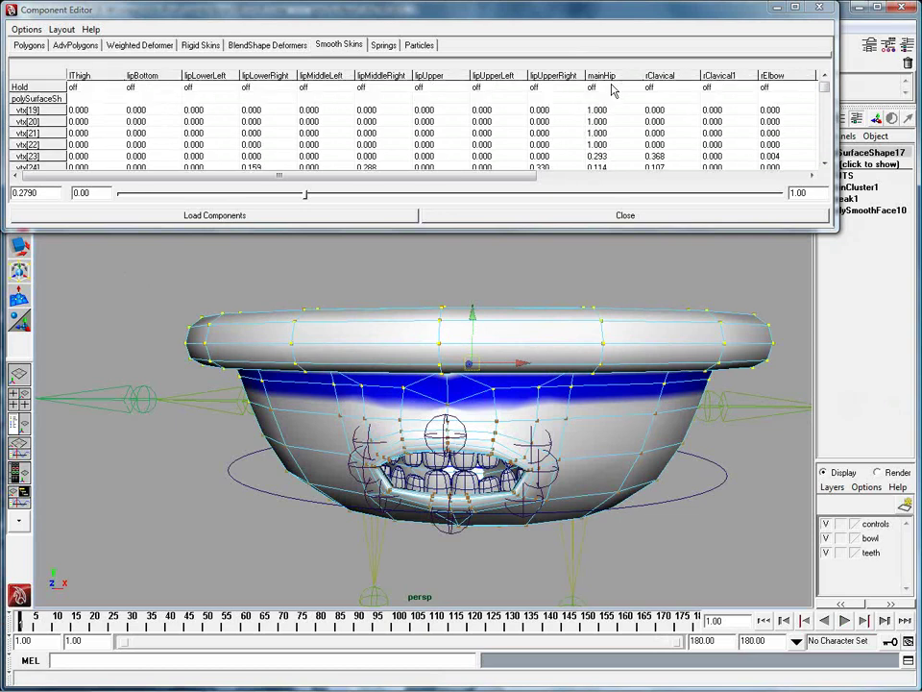
pyautogui.moveTo(611, 109); pyautogui.dragTo(640, 361)
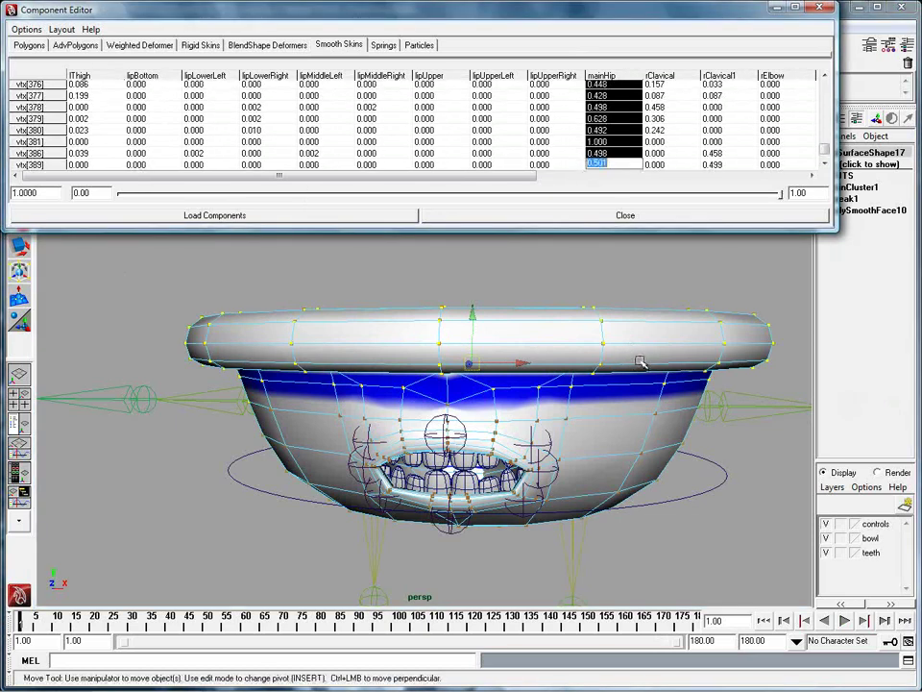
pyautogui.write('1')
pyautogui.press('Return')
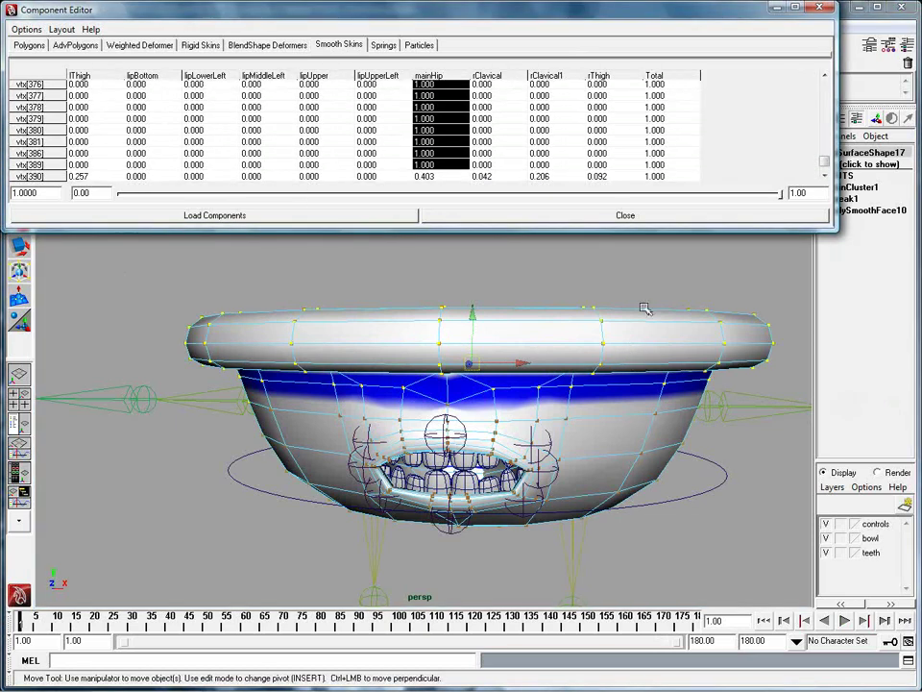
pyautogui.click(458, 177)
pyautogui.write('1')
pyautogui.press('Return')
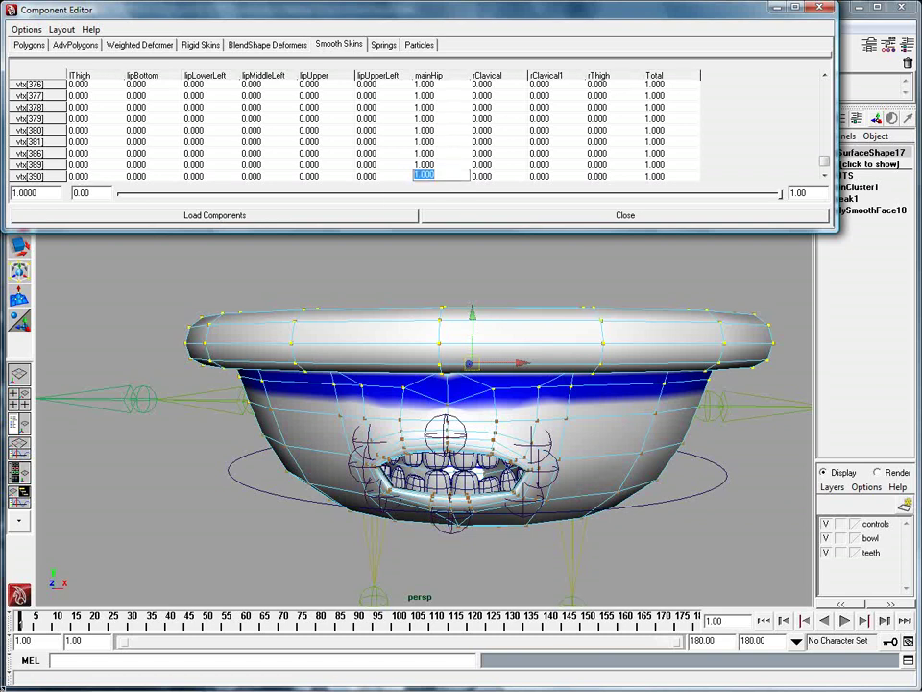
pyautogui.moveTo(26, 621); pyautogui.dragTo(3, 631)
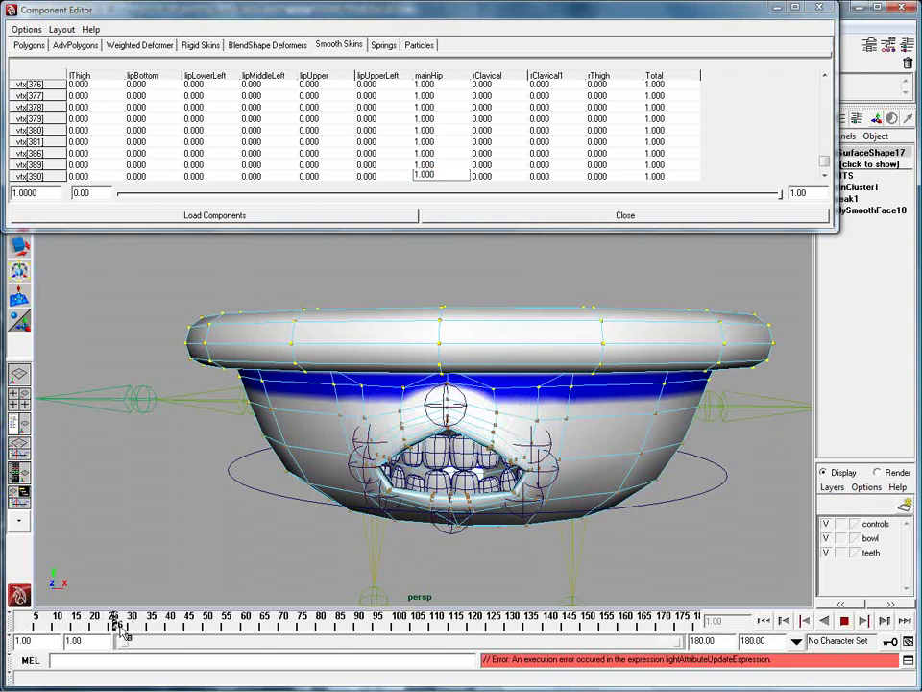
pyautogui.hotkey('alt', 'v')
pyautogui.press('w')
# Step: Select the centre vertex just below the blue band above the mouth and set its lipUpper weight to 0.25
pyautogui.keyDown('alt'); pyautogui.moveTo(400, 321); pyautogui.dragTo(401, 279, button='middle'); pyautogui.keyUp('alt')
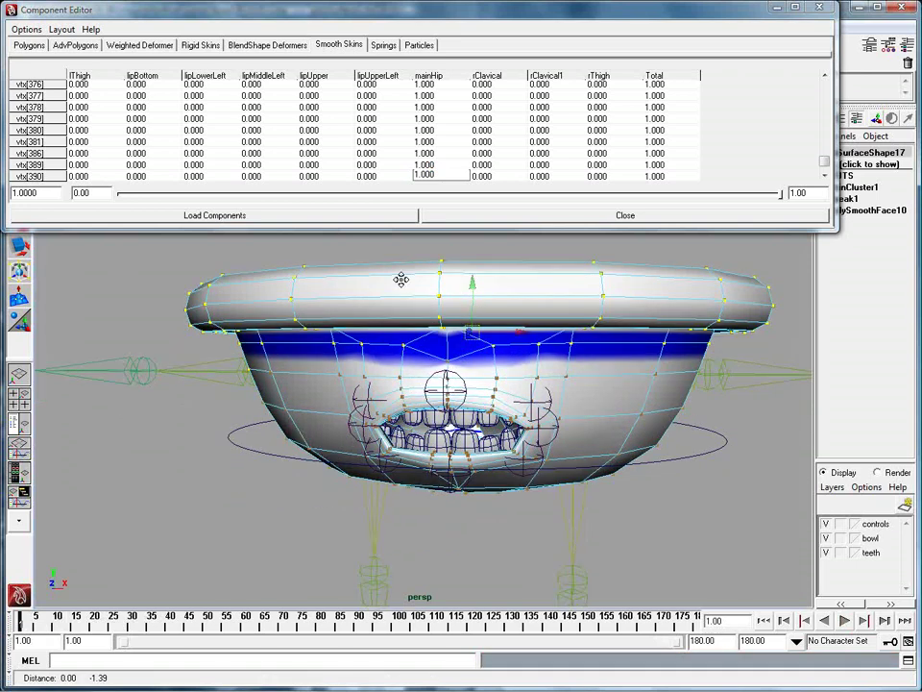
pyautogui.keyDown('alt'); pyautogui.moveTo(402, 278); pyautogui.dragTo(510, 329, button='right'); pyautogui.keyUp('alt')
pyautogui.keyDown('alt'); pyautogui.moveTo(510, 330); pyautogui.dragTo(474, 361, button='middle'); pyautogui.keyUp('alt')
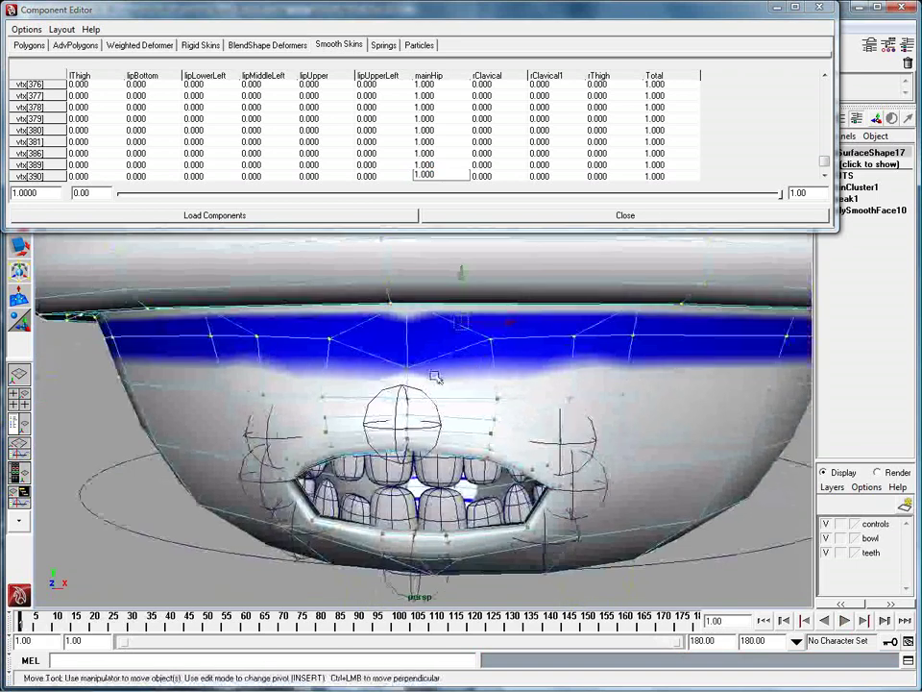
pyautogui.keyDown('alt'); pyautogui.moveTo(435, 374); pyautogui.dragTo(419, 364); pyautogui.keyUp('alt')
pyautogui.keyDown('alt'); pyautogui.moveTo(364, 317); pyautogui.dragTo(397, 371); pyautogui.keyUp('alt')
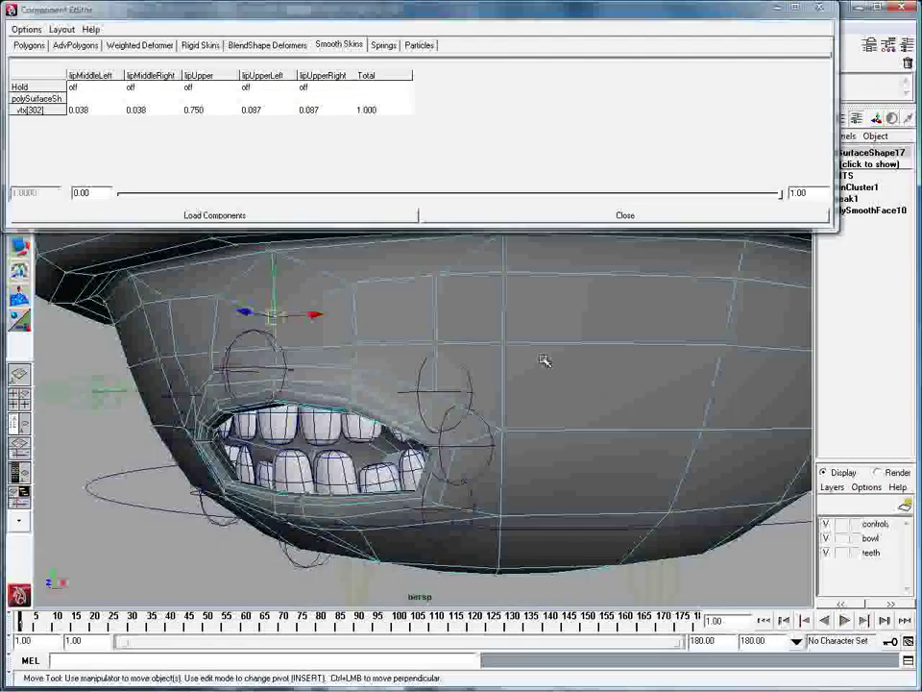
pyautogui.doubleClick(261, 108)
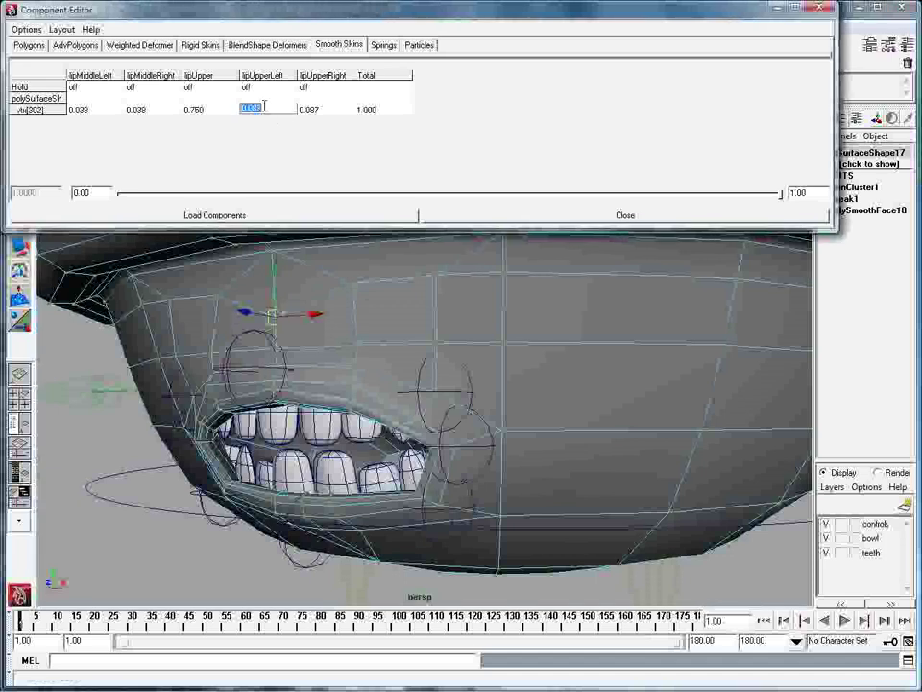
pyautogui.doubleClick(192, 110)
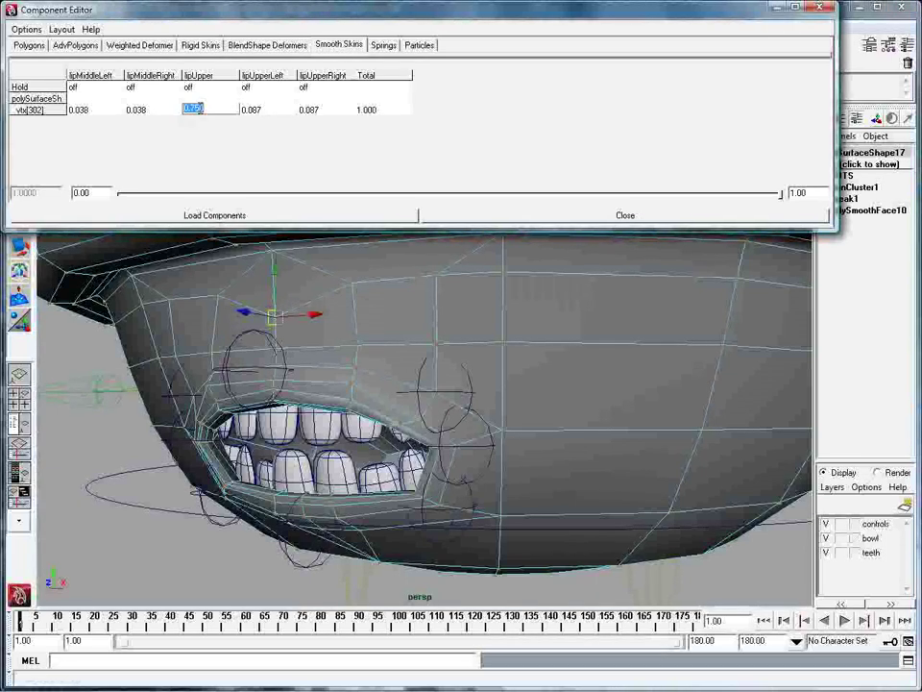
pyautogui.press('Return')
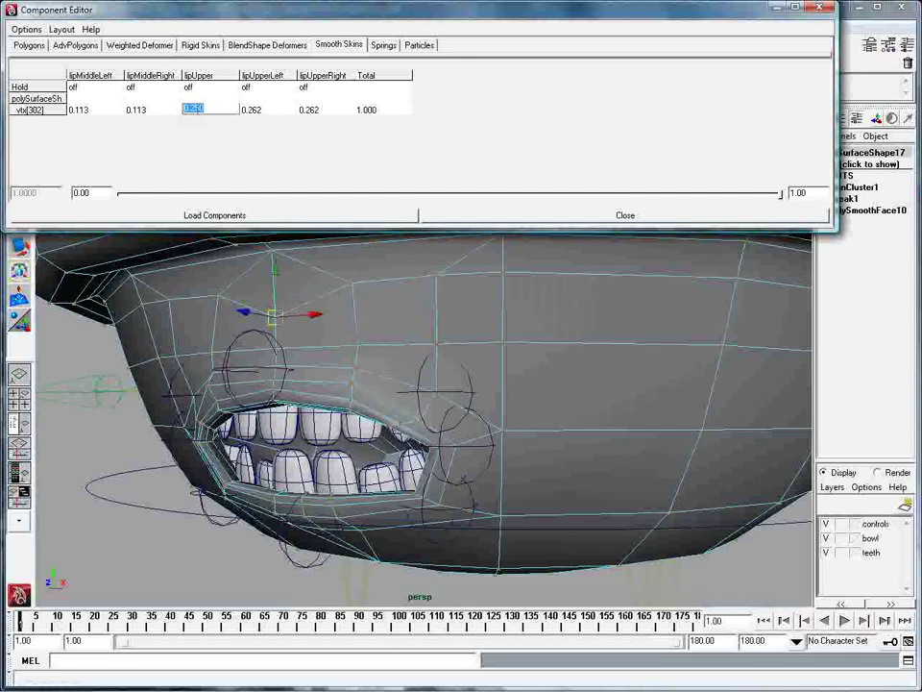
# Step: Show the zero-weight columns and set the selected vertex's mainHip weight to 0.25
pyautogui.click(36, 33)
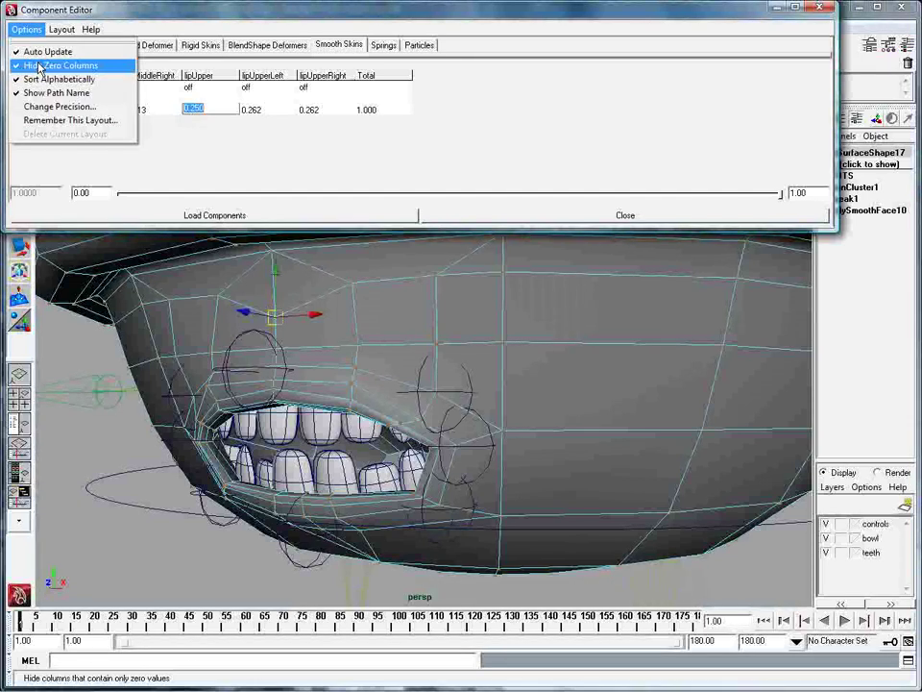
pyautogui.click(38, 65)
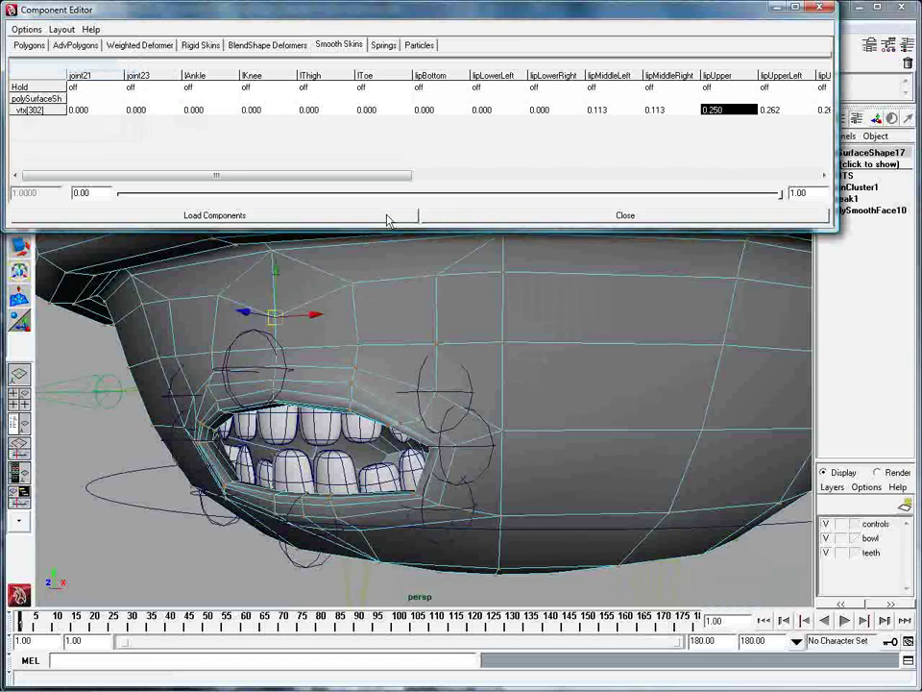
pyautogui.moveTo(361, 180); pyautogui.dragTo(681, 191)
pyautogui.click(245, 109)
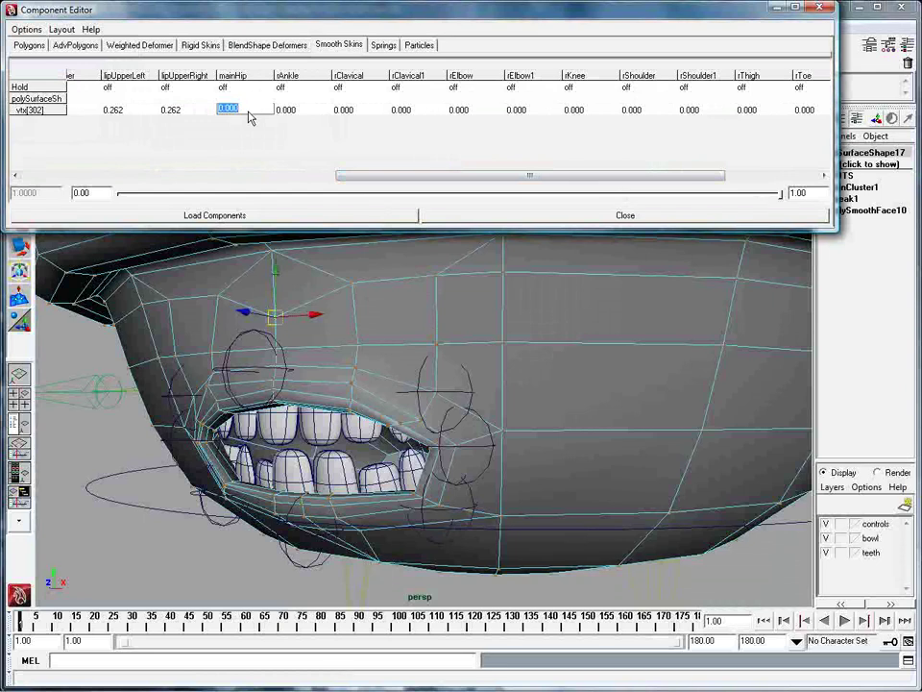
pyautogui.write('.25')
pyautogui.press('Return')
pyautogui.moveTo(419, 190); pyautogui.dragTo(352, 188)
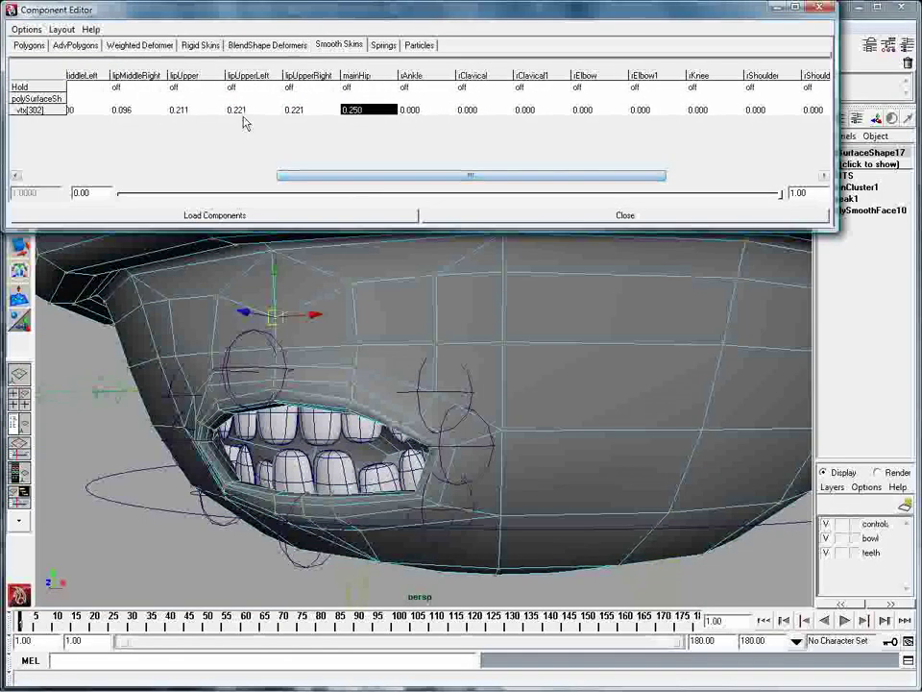
# Step: Hold the mainHip weight and set the selected vertex's lipUpper weight to 0.5
pyautogui.click(359, 88)
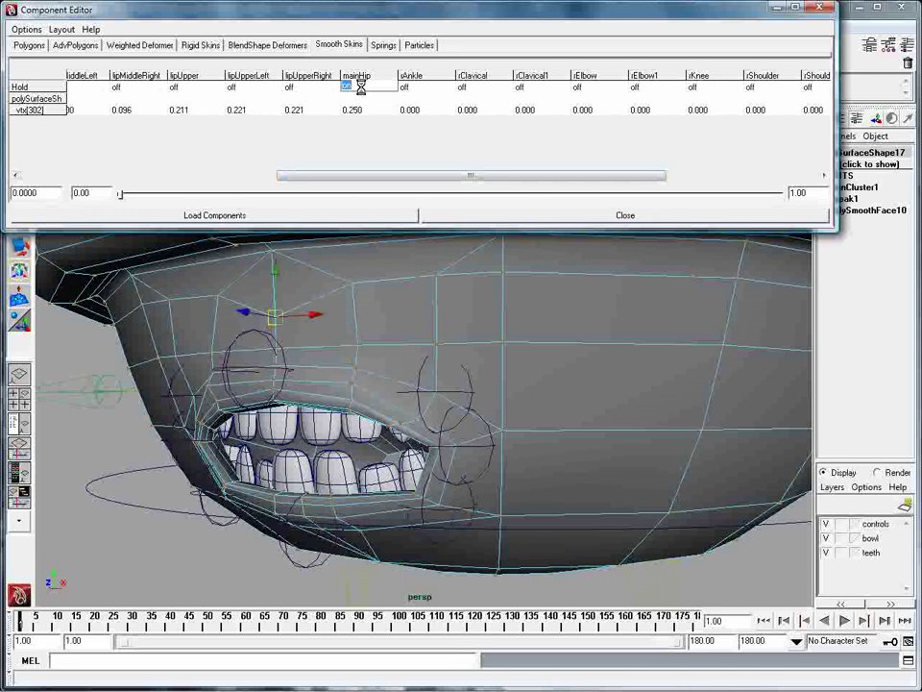
pyautogui.click(213, 115)
pyautogui.press('Return')
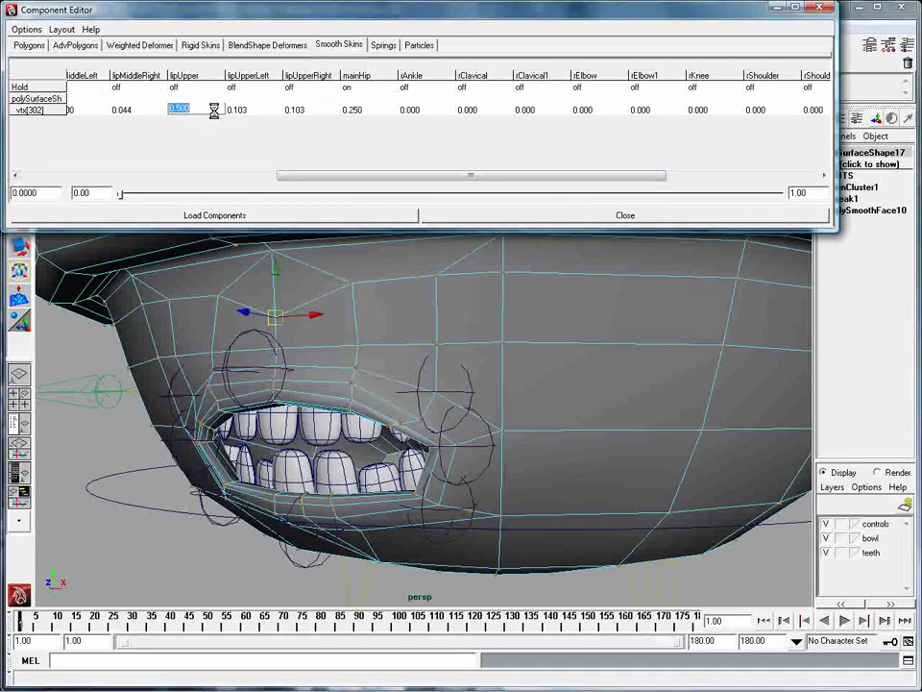
pyautogui.click(366, 113)
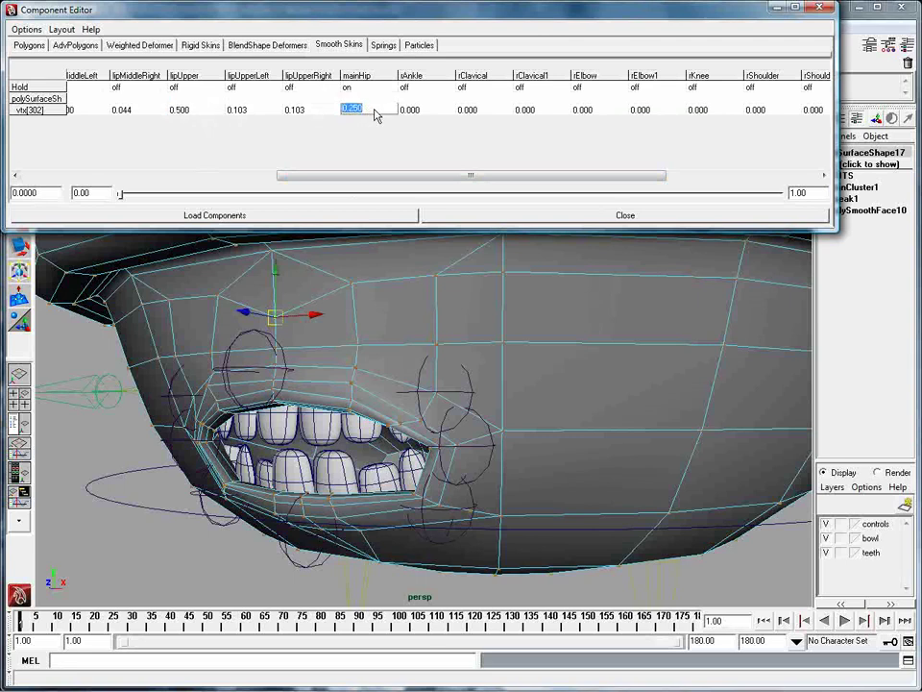
# Step: Set the selected vertex's lipUpper weight to 0.1 and turn on Hold for lipUpper
pyautogui.click(203, 113)
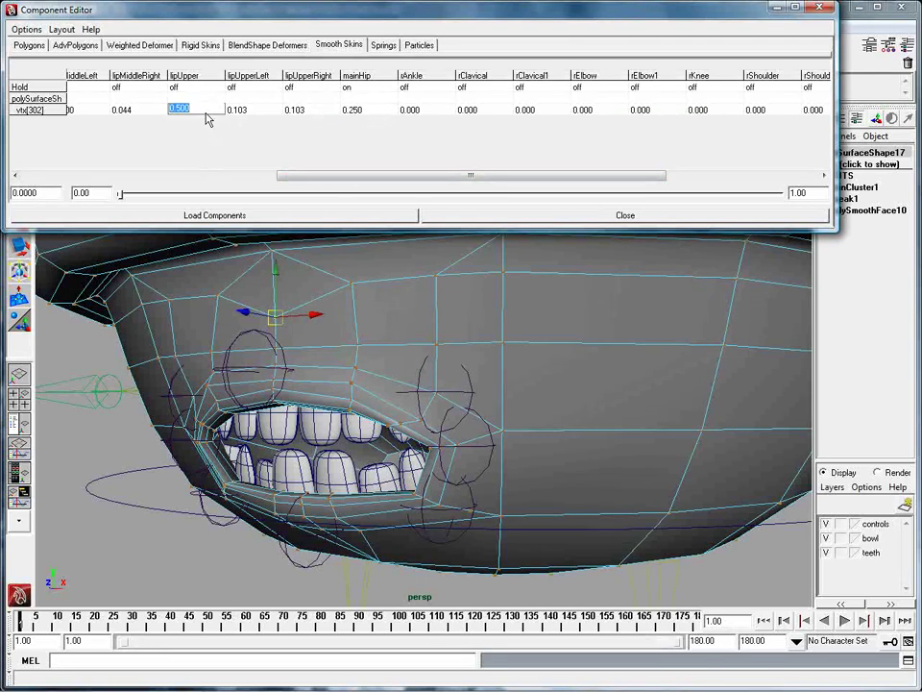
pyautogui.write('.1')
pyautogui.press('Return')
pyautogui.click(201, 87)
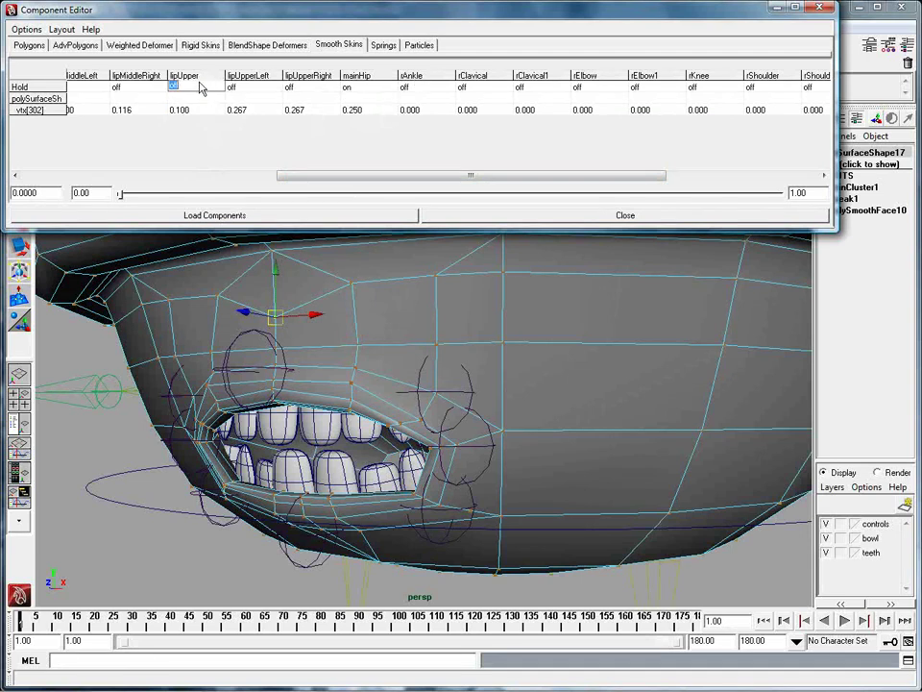
# Step: Turn off Hold for mainHip, set the vertex's mainHip weight to 0.9, and preview the lip animation
pyautogui.click(361, 90)
pyautogui.click(374, 111)
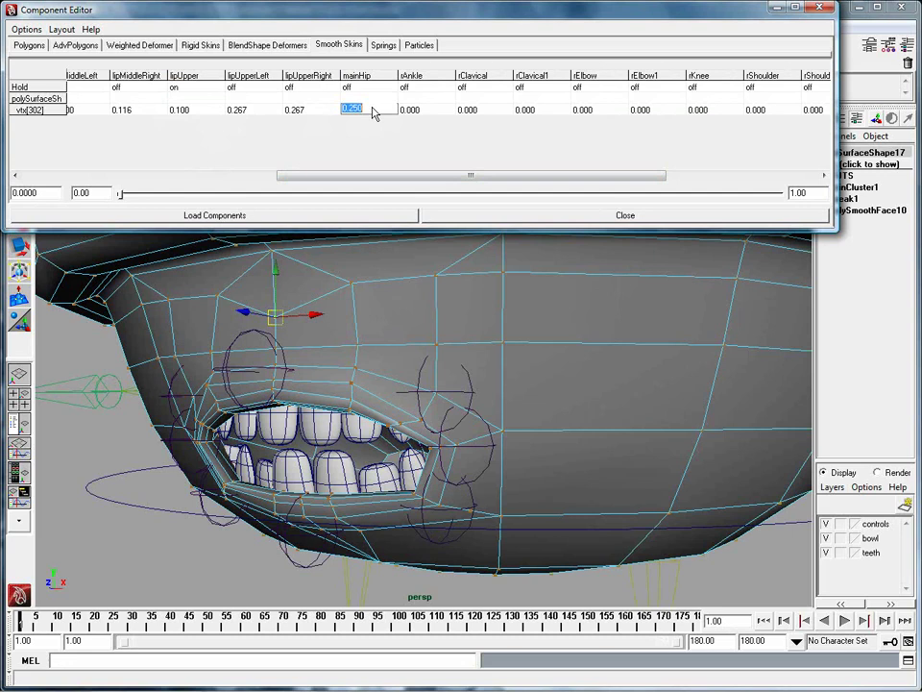
pyautogui.press('Return')
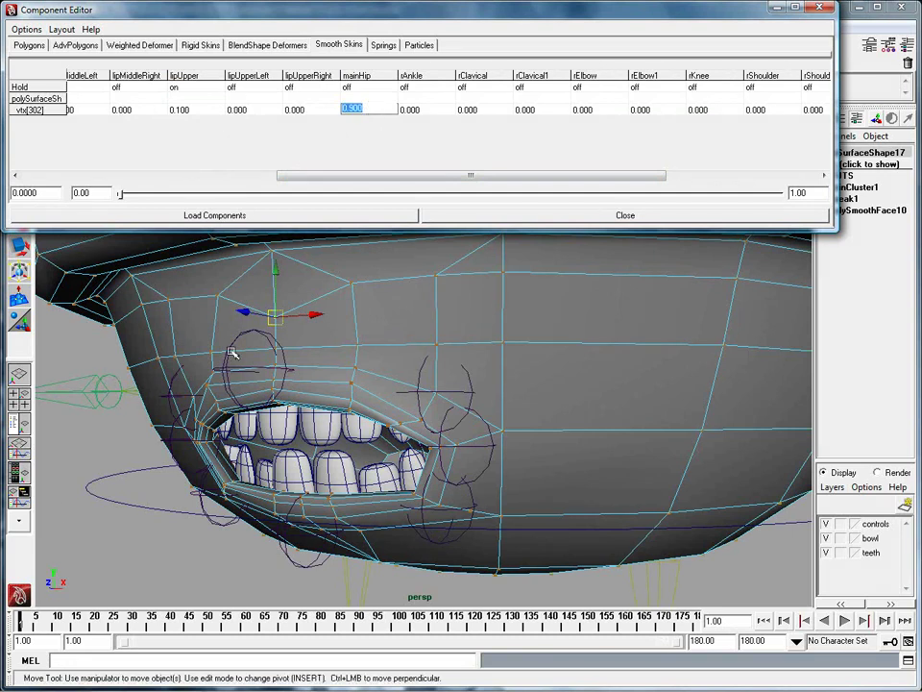
pyautogui.hotkey('alt', 'v')
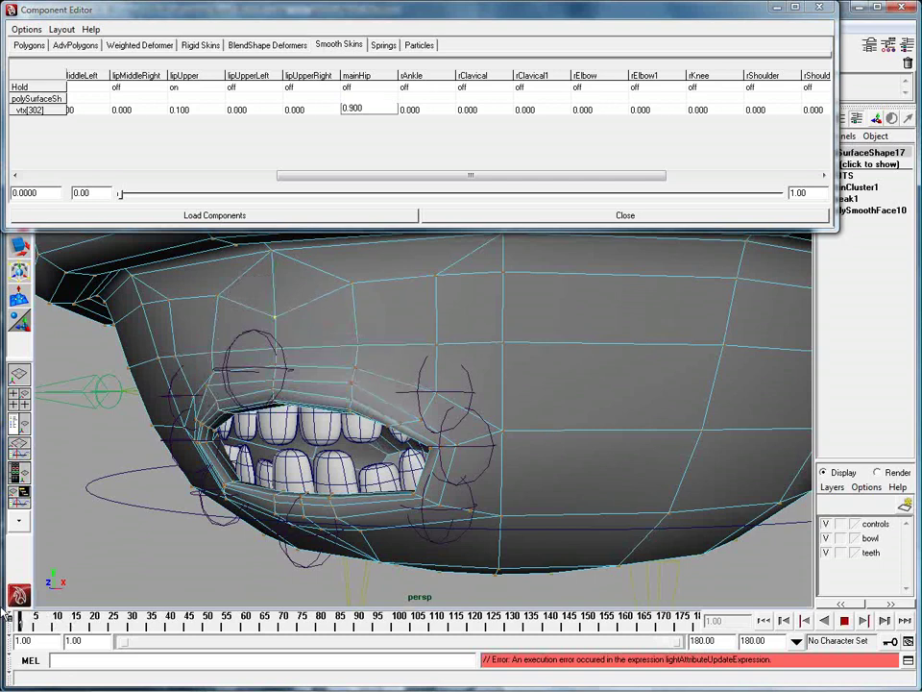
pyautogui.hotkey('alt', 'v')
# Step: Select the next centre vertex down toward the upper lip, turn off Hold for lipUpper, and set its lipUpper weight to 1
pyautogui.click(276, 348)
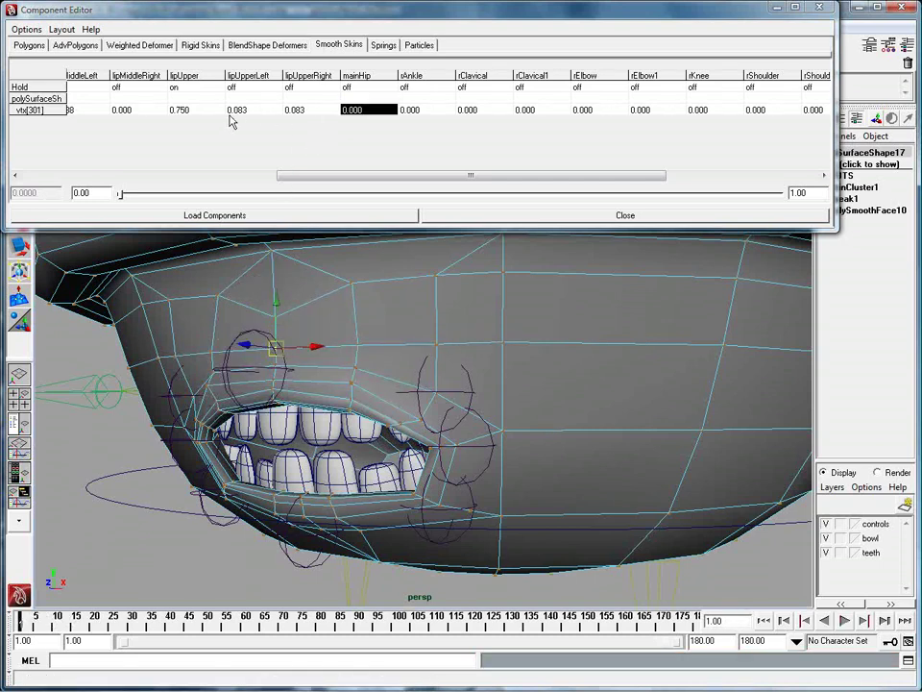
pyautogui.click(176, 87)
pyautogui.click(178, 89)
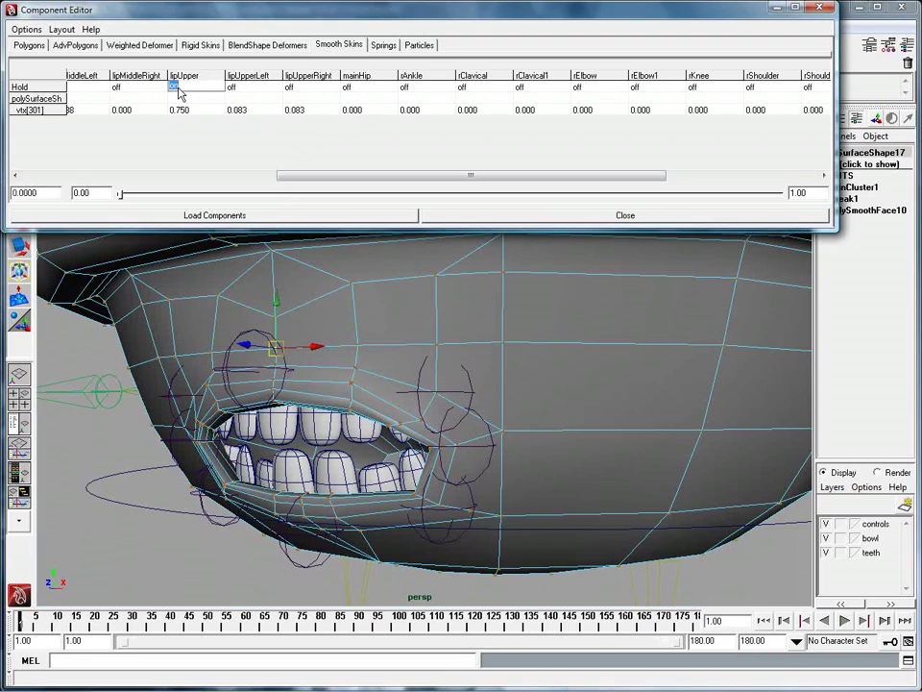
pyautogui.write('off')
pyautogui.press('Return')
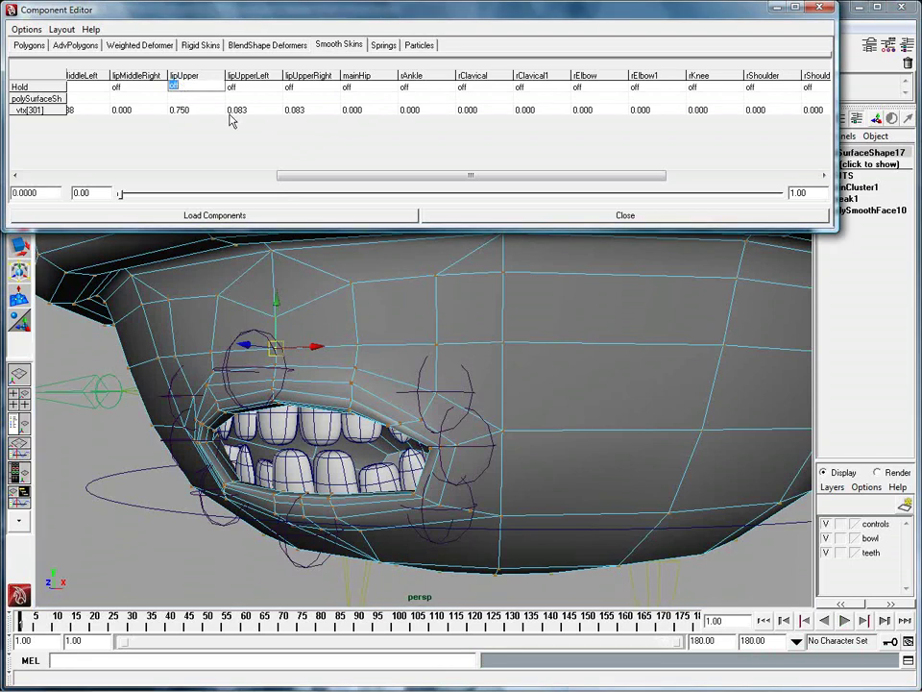
pyautogui.doubleClick(212, 108)
pyautogui.write('1')
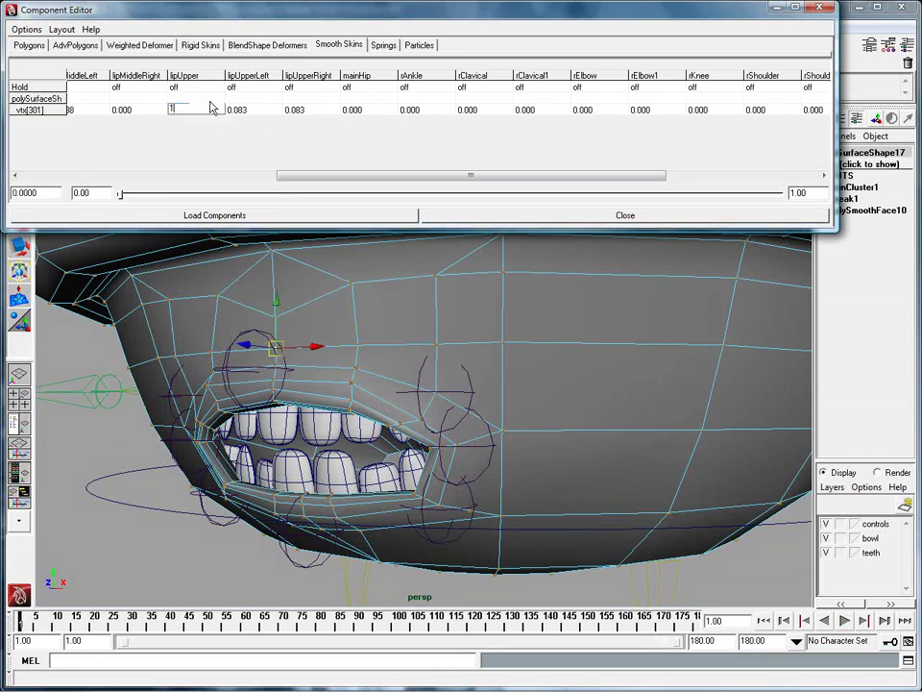
pyautogui.press('Return')
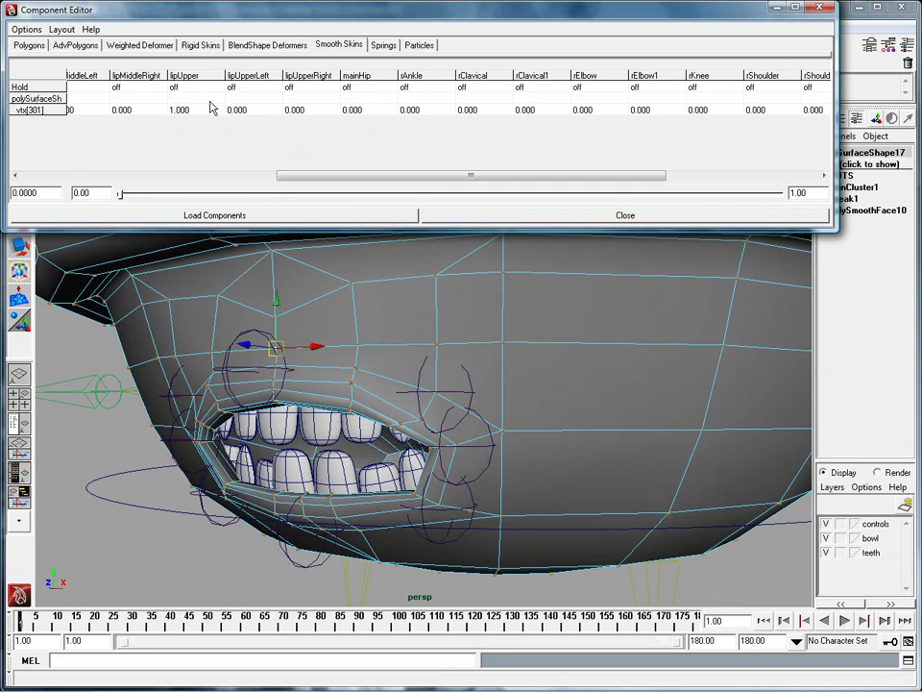
# Step: Set the selected vertex's mainHip weight to 0.25 and preview the lip animation
pyautogui.doubleClick(372, 111)
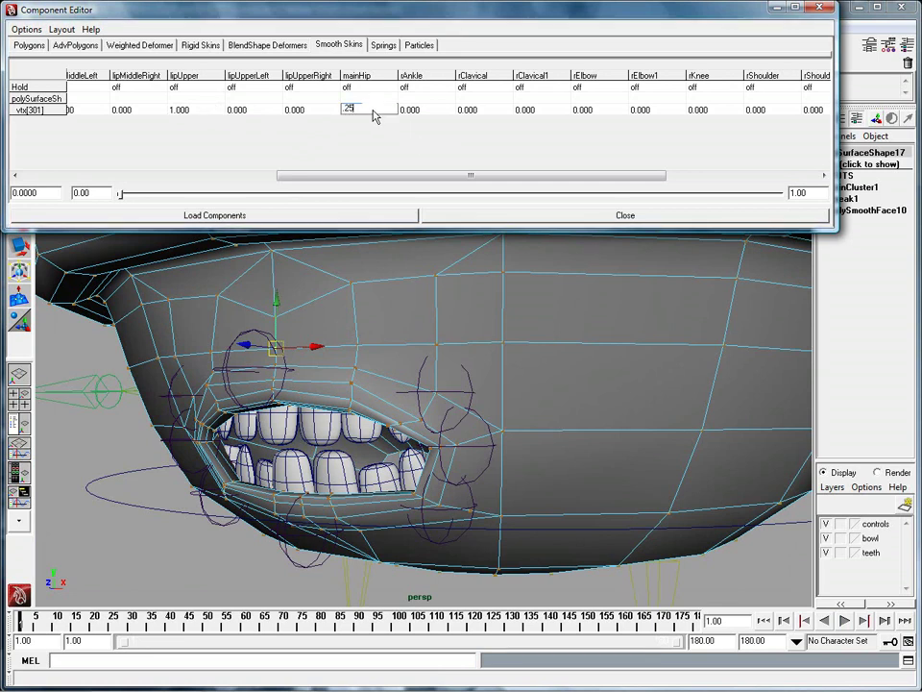
pyautogui.write('.25')
pyautogui.press('Return')
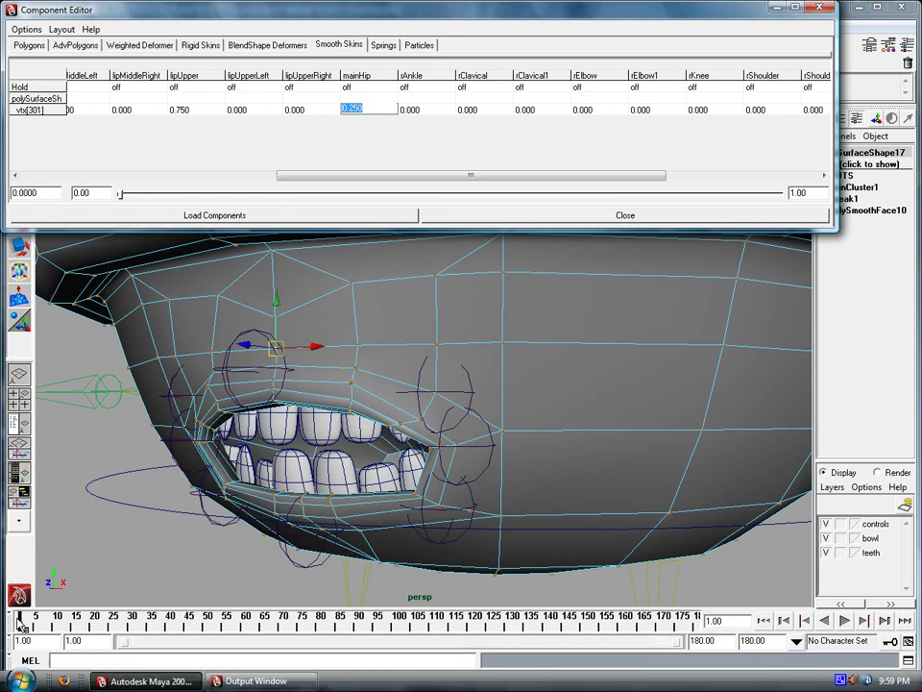
pyautogui.hotkey('alt', 'v')
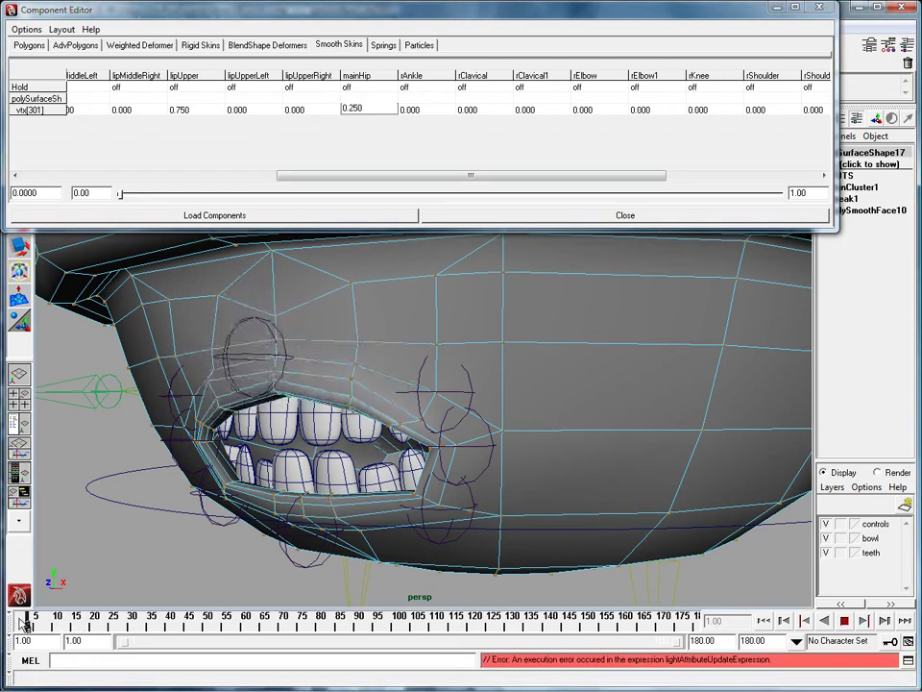
pyautogui.hotkey('alt', 'v')
pyautogui.press('w')
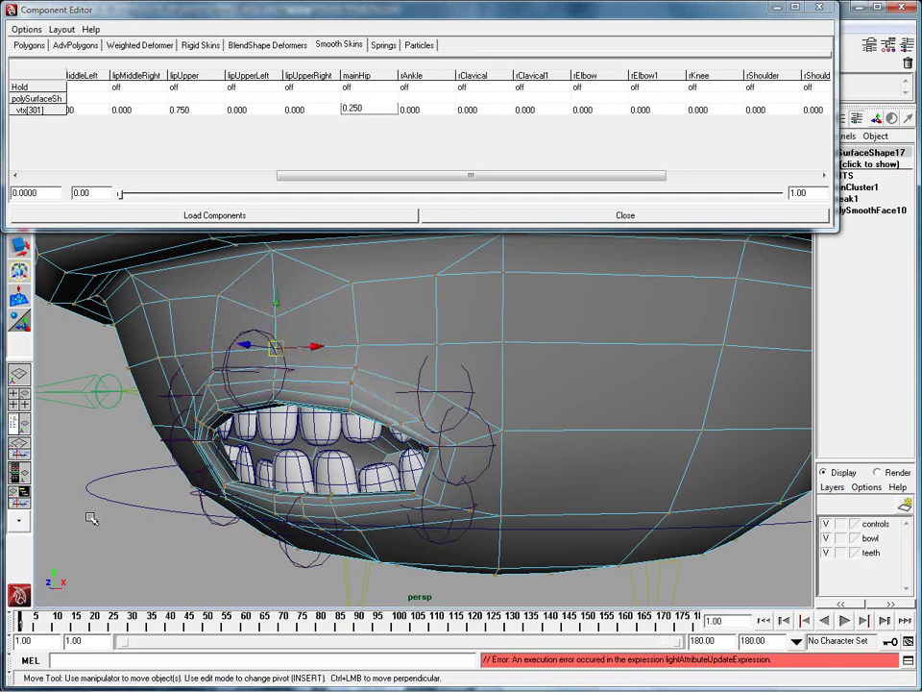
# Step: Select the centre vertex just below the current one, closer to the upper lip, and set its lipUpper weight to 1
pyautogui.click(275, 365)
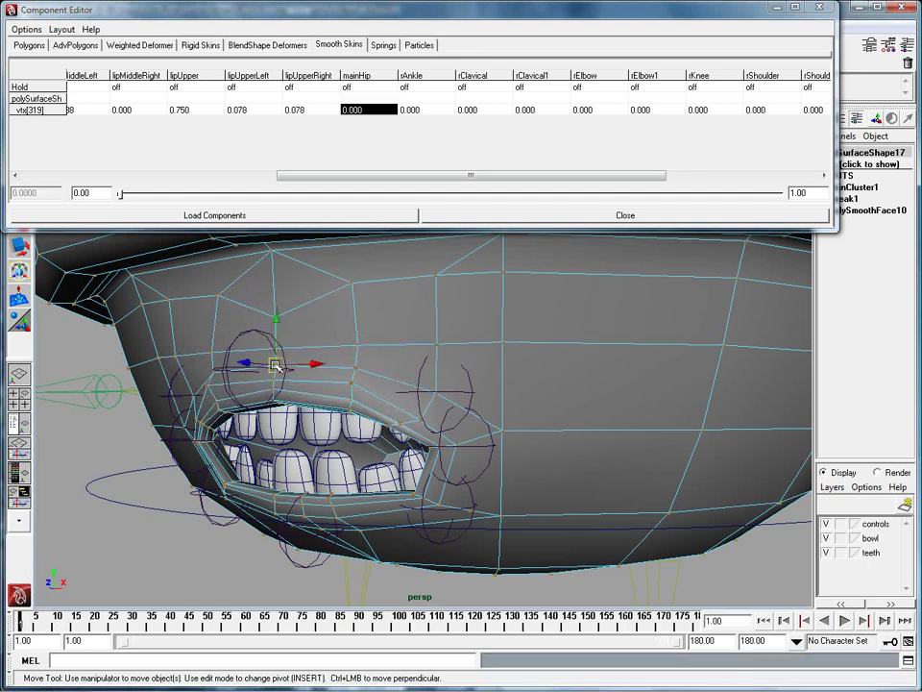
pyautogui.doubleClick(180, 110)
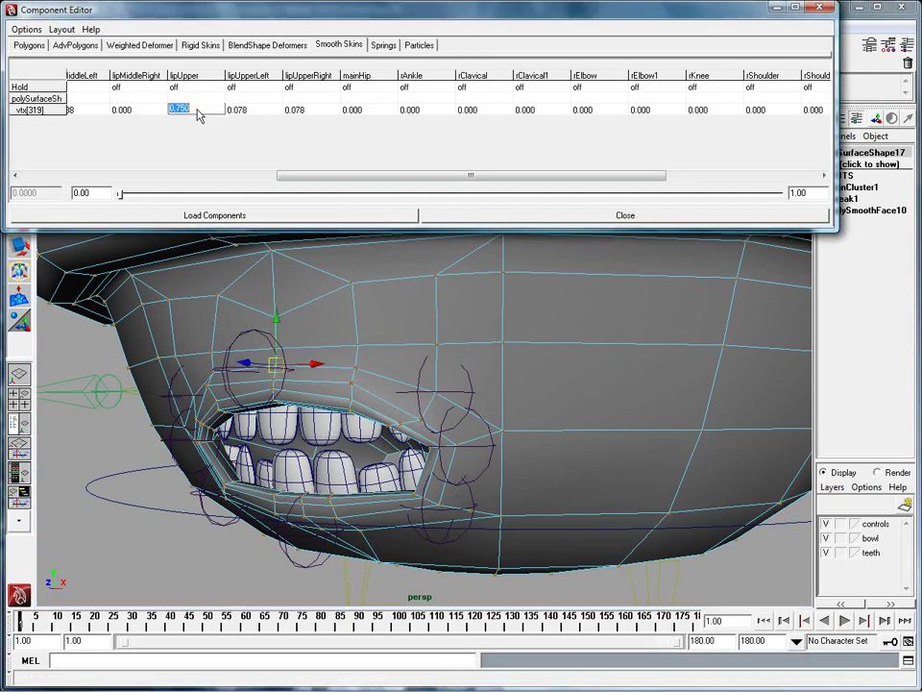
pyautogui.write('1')
pyautogui.press('Return')
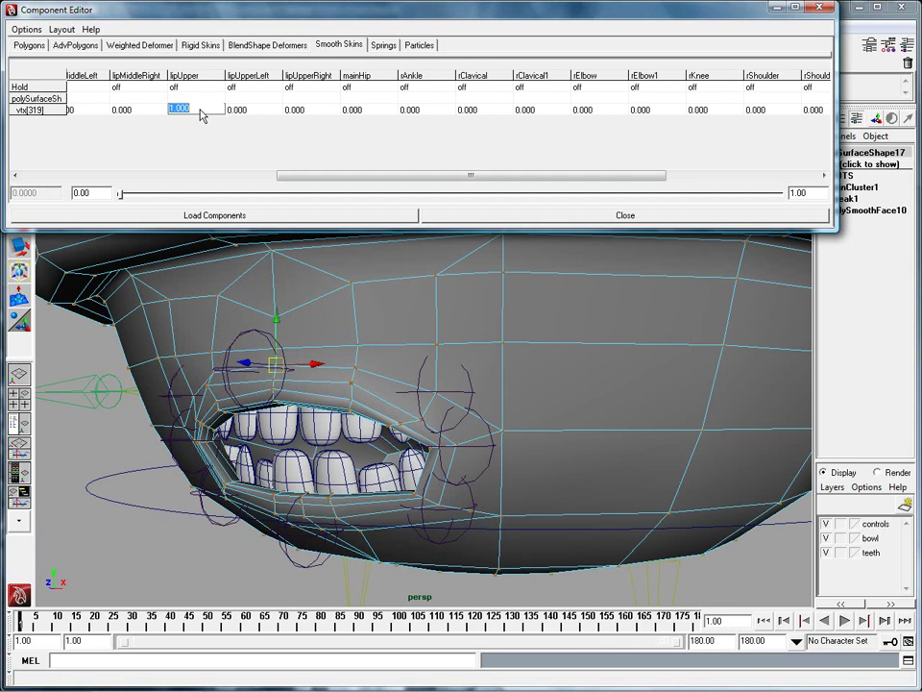
# Step: Set the selected vertex's mainHip weight to 0.1, preview the lip animation, and deselect the vertex
pyautogui.doubleClick(350, 112)
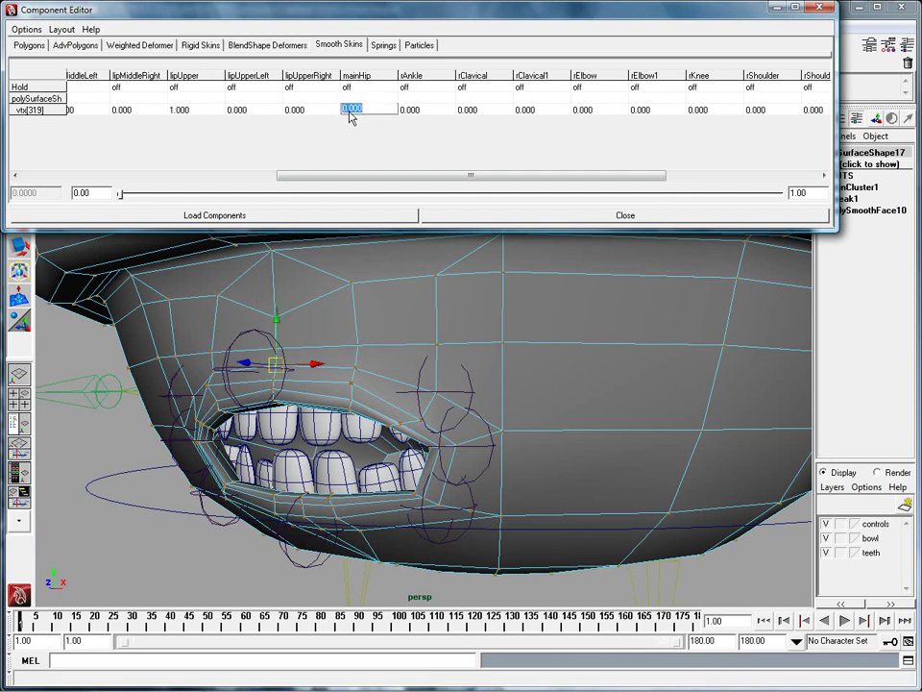
pyautogui.write('0.1')
pyautogui.press('Return')
pyautogui.hotkey('alt', 'v')
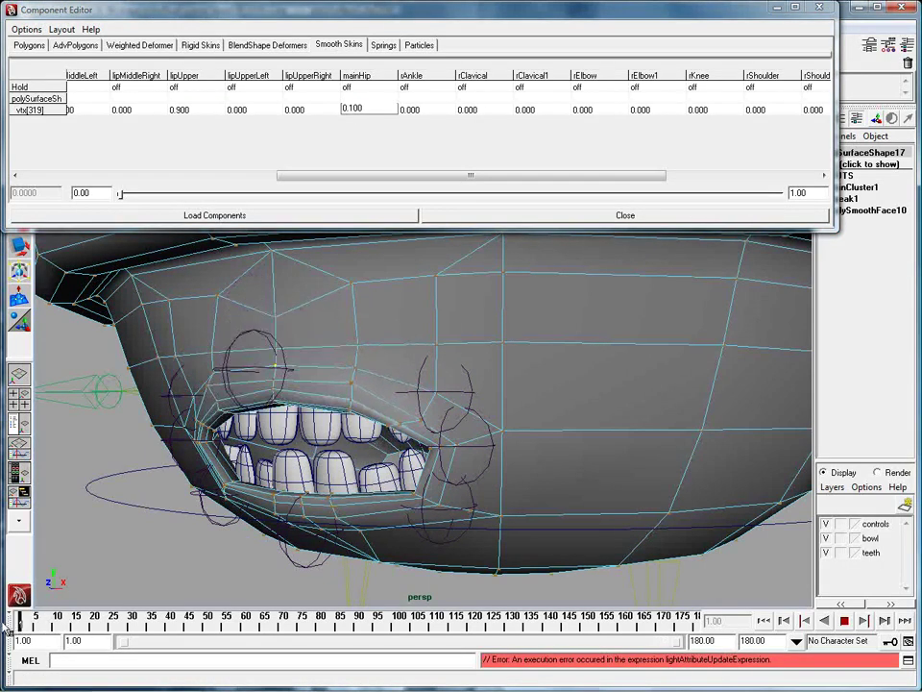
pyautogui.hotkey('alt', 'v')
pyautogui.press('w')
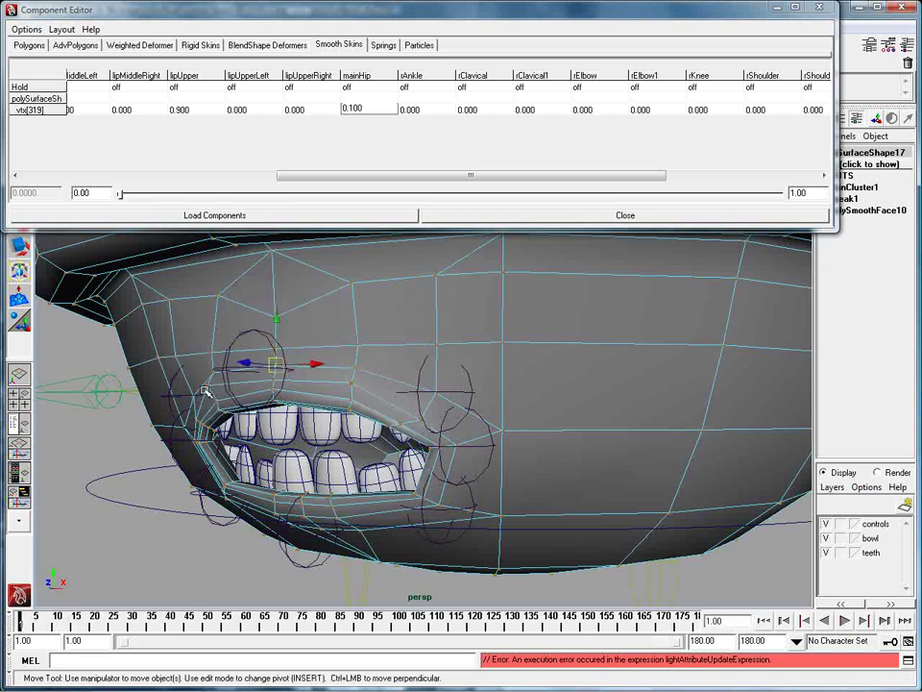
pyautogui.click(102, 442)
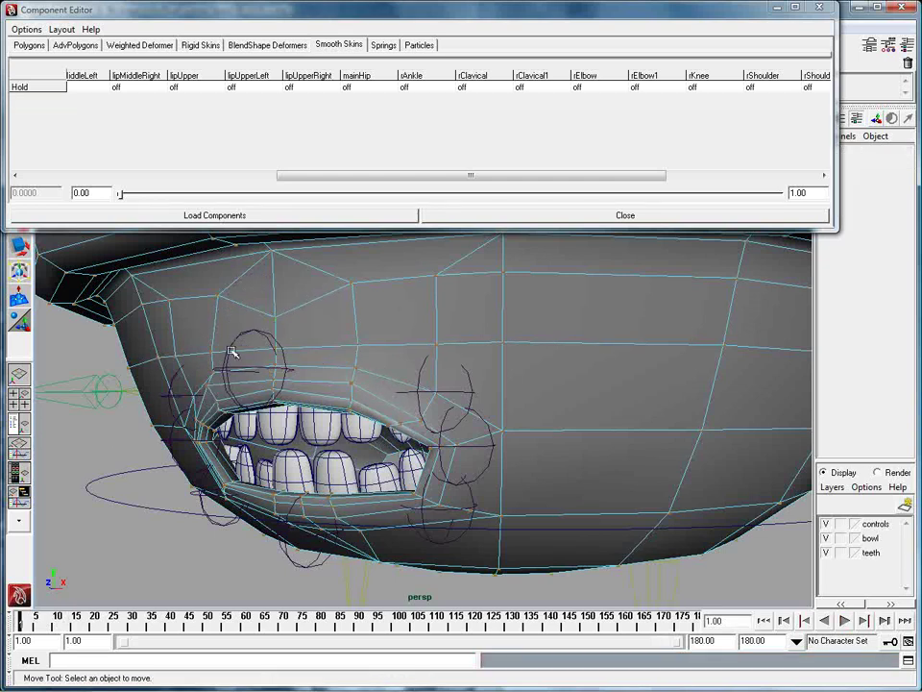
# Step: Select the centre vertex two rows higher above the upper lip, set its lipUpper weight to 0.2, and preview the lip animation
pyautogui.click(273, 318)
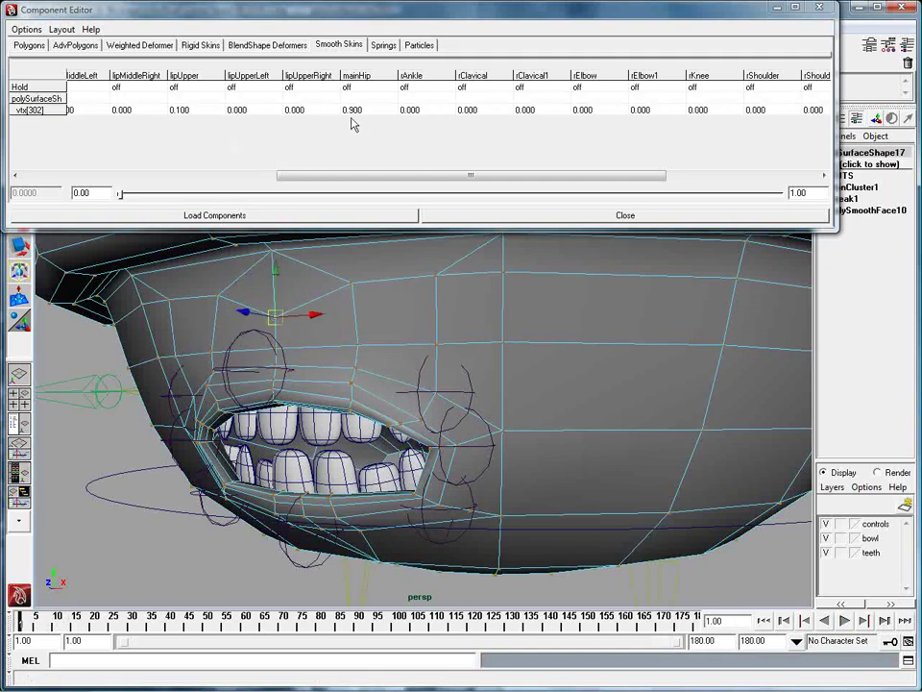
pyautogui.click(197, 111)
pyautogui.click(200, 112)
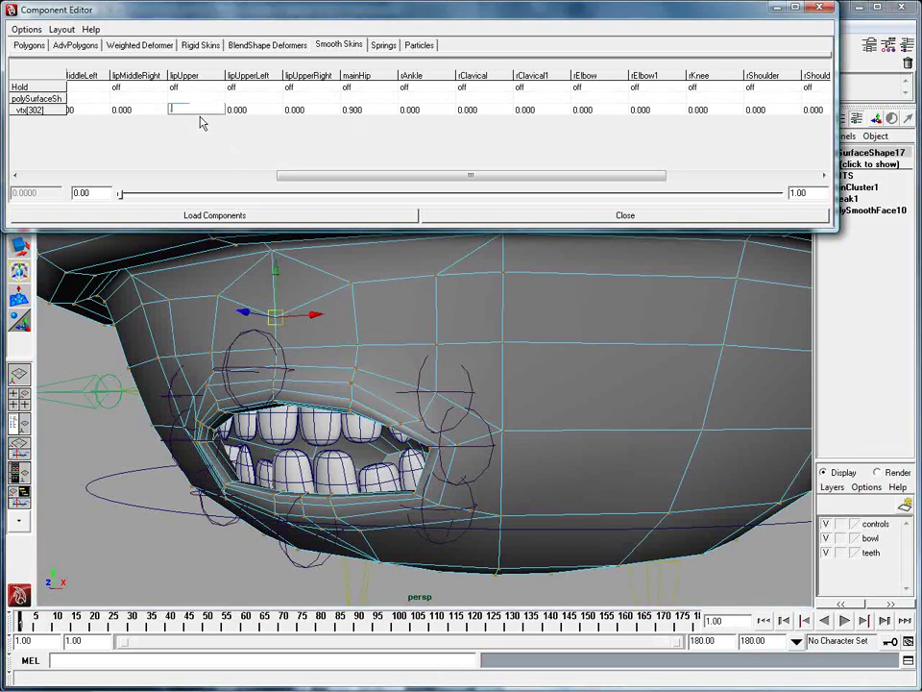
pyautogui.write('.2')
pyautogui.press('Return')
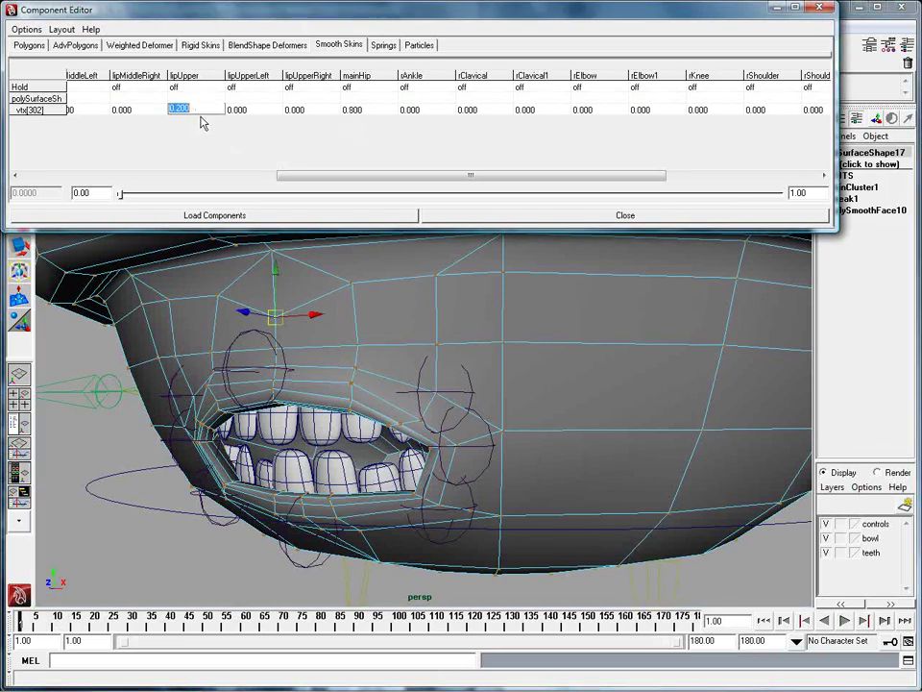
pyautogui.moveTo(20, 621)
pyautogui.mouseDown()
pyautogui.moveTo(70, 620)
pyautogui.moveTo(84, 603)
pyautogui.mouseUp()
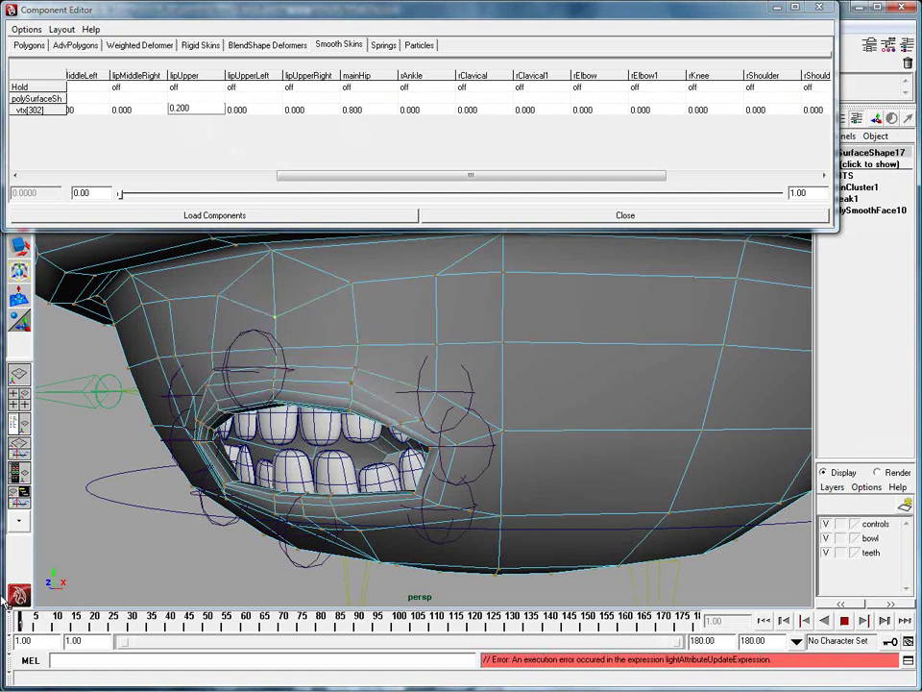
pyautogui.press('w')
# Step: Select the next centre vertex down, set its mainHip weight to 0.75, and preview the lip animation
pyautogui.click(281, 356)
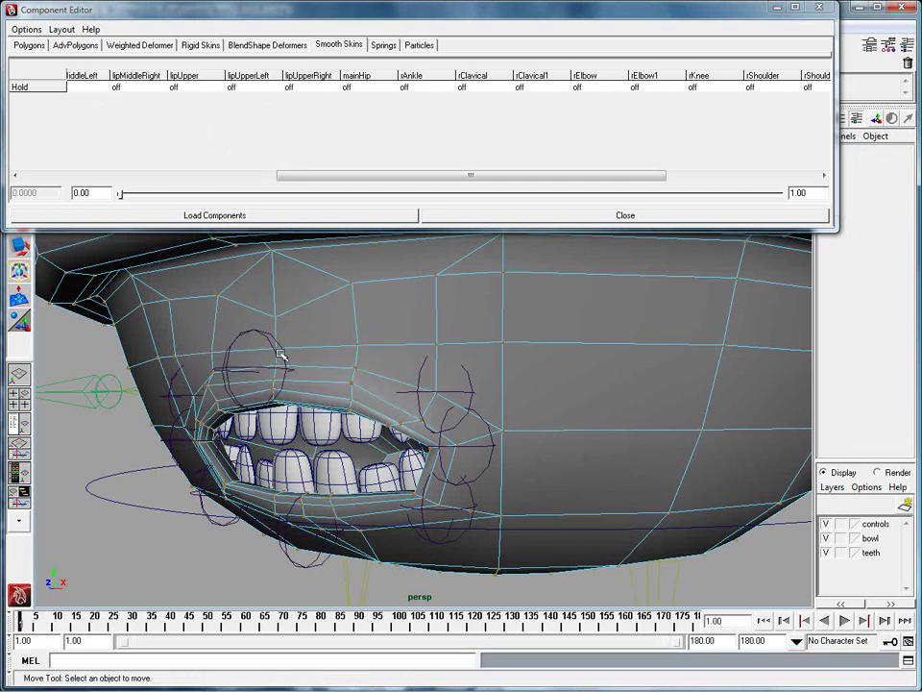
pyautogui.click(275, 347)
pyautogui.click(182, 109)
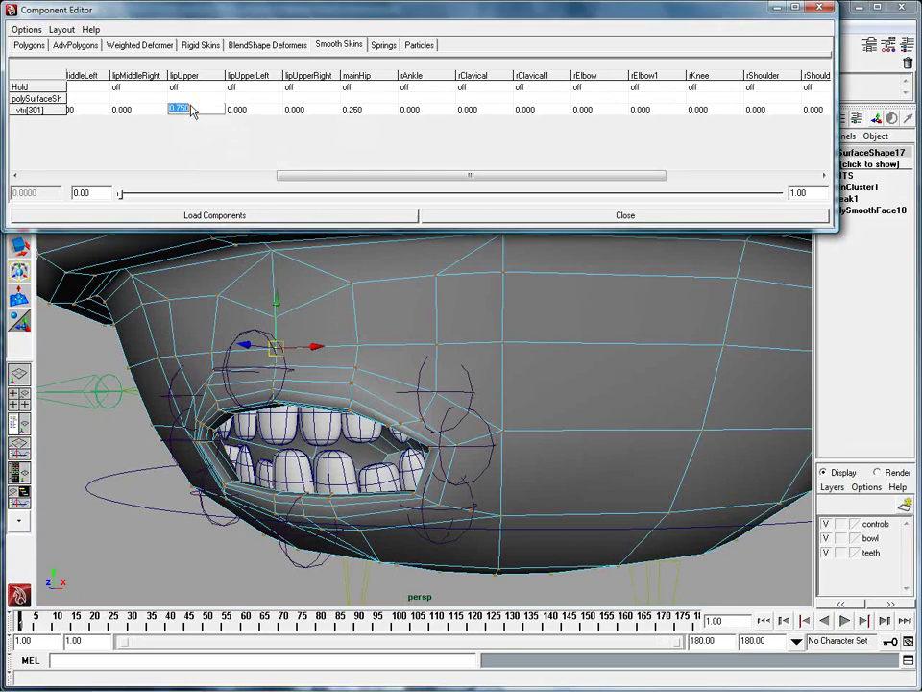
pyautogui.click(371, 109)
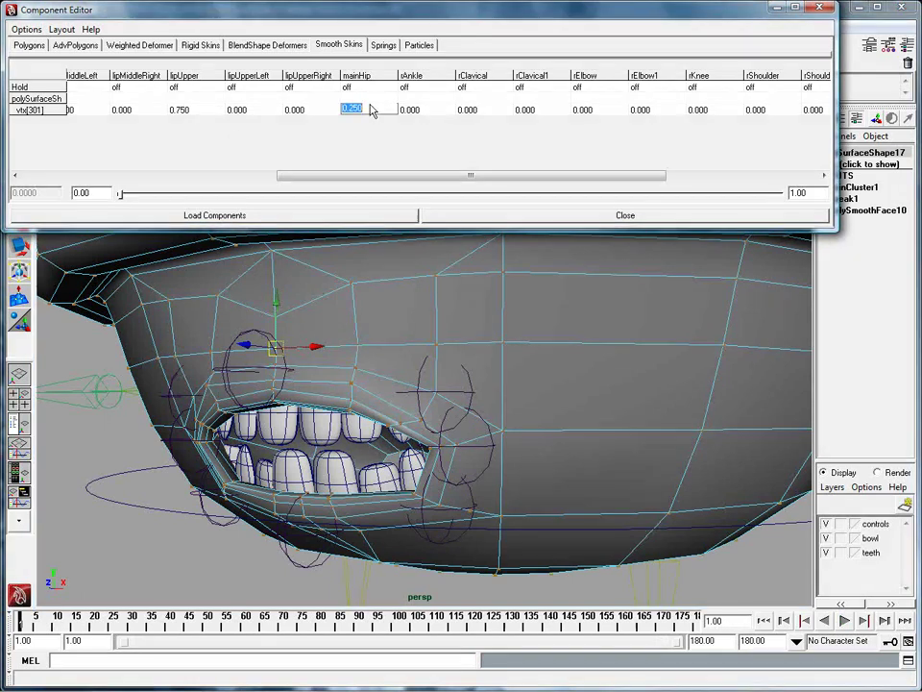
pyautogui.press('BackSpace')
pyautogui.write('0.75')
pyautogui.press('Return')
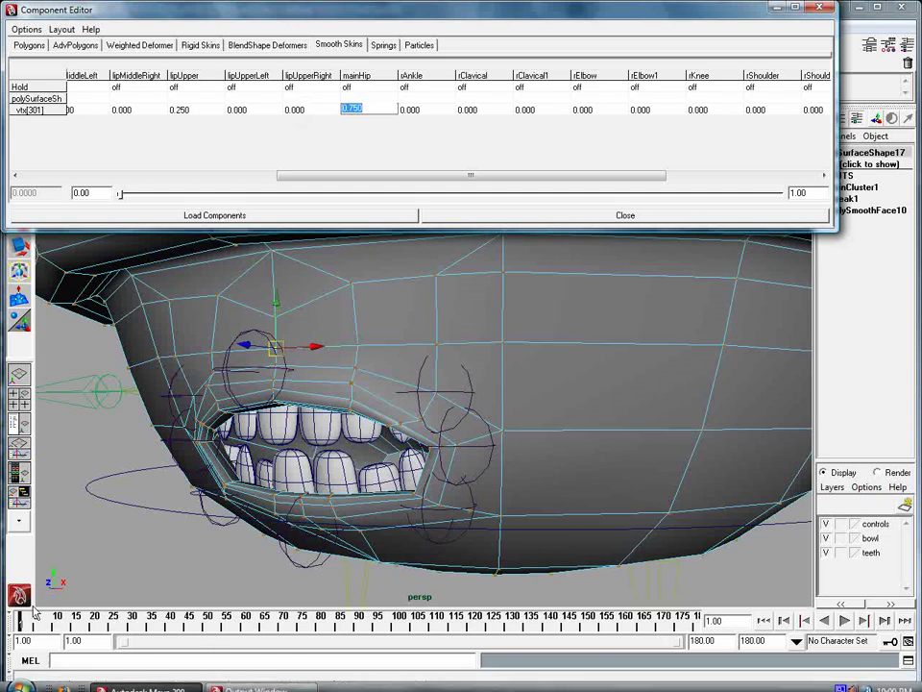
pyautogui.moveTo(27, 623)
pyautogui.mouseDown()
pyautogui.moveTo(77, 625)
pyautogui.moveTo(24, 625)
pyautogui.mouseUp()
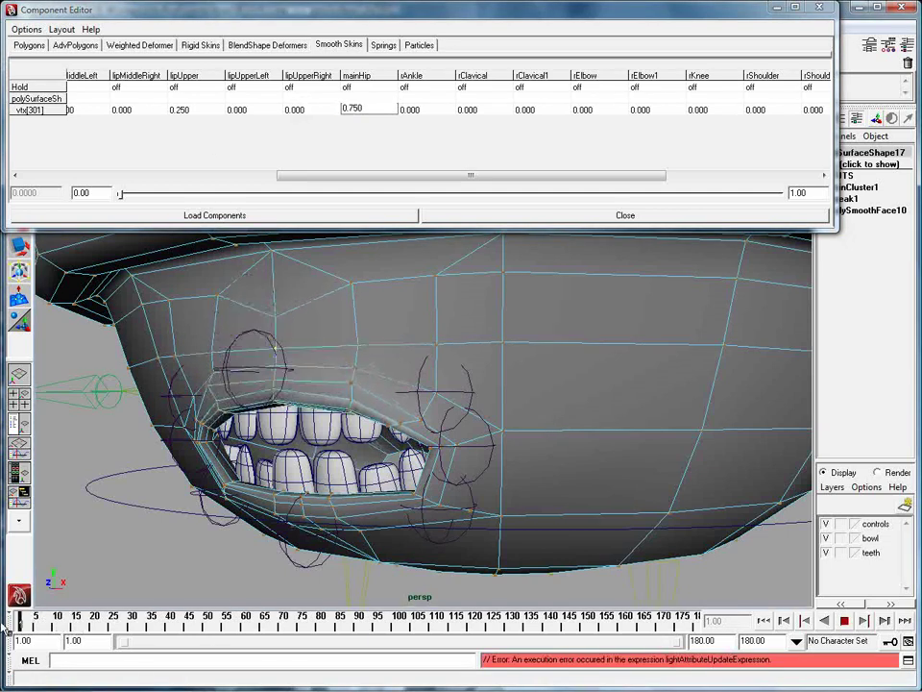
# Step: Select the following centre vertex closer to the upper lip and set its mainHip weight to 0.5
pyautogui.click(274, 368)
pyautogui.click(276, 367)
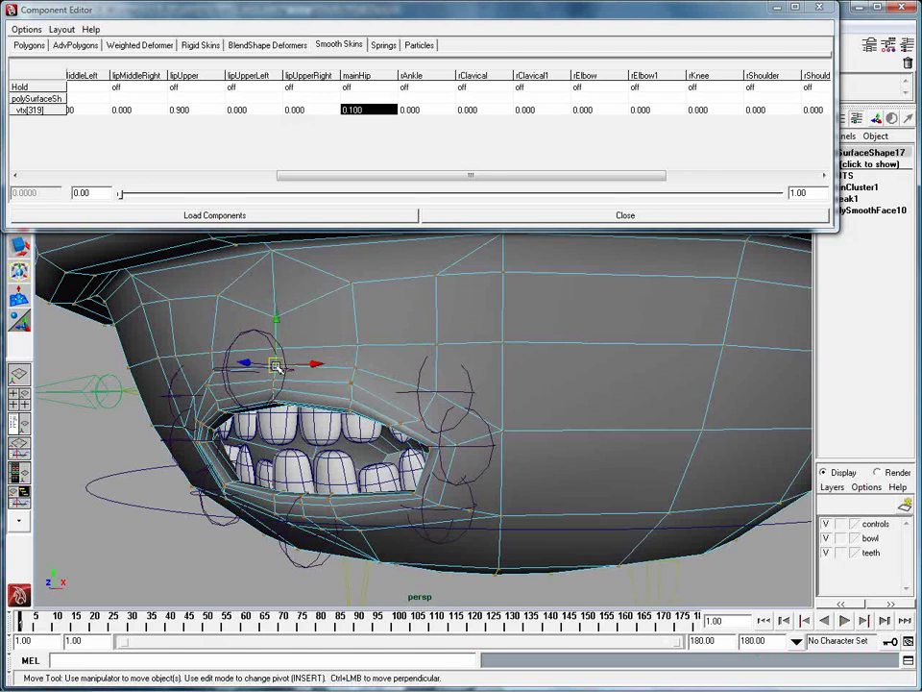
pyautogui.click(192, 111)
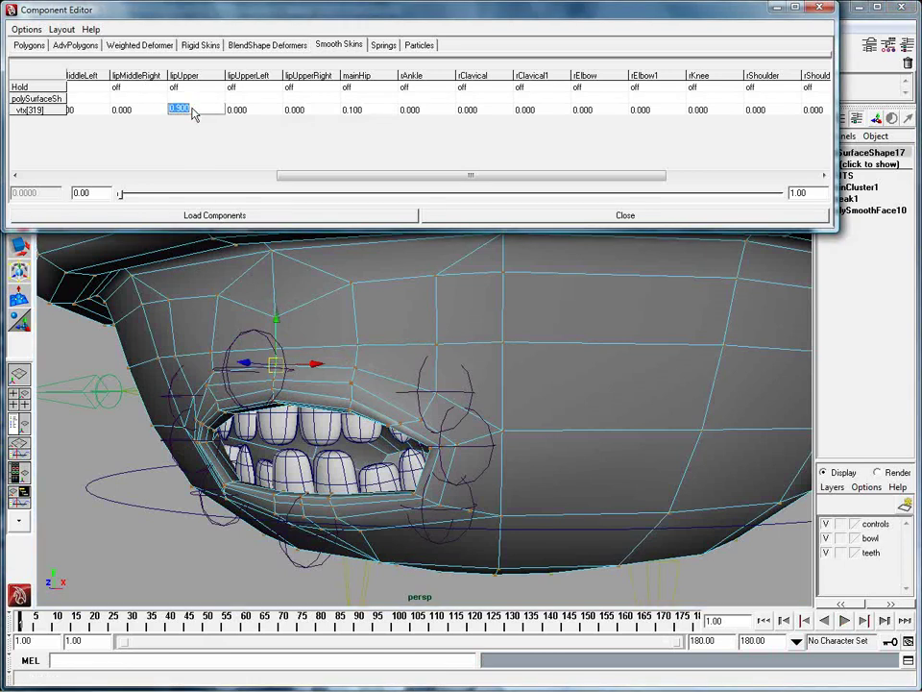
pyautogui.click(371, 113)
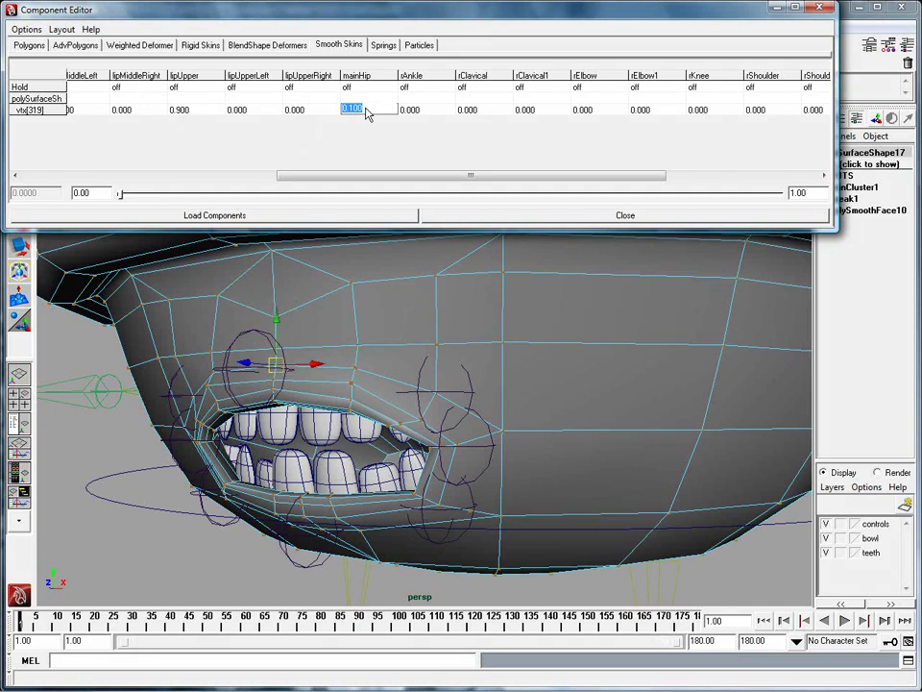
pyautogui.write('.5')
pyautogui.press('Return')
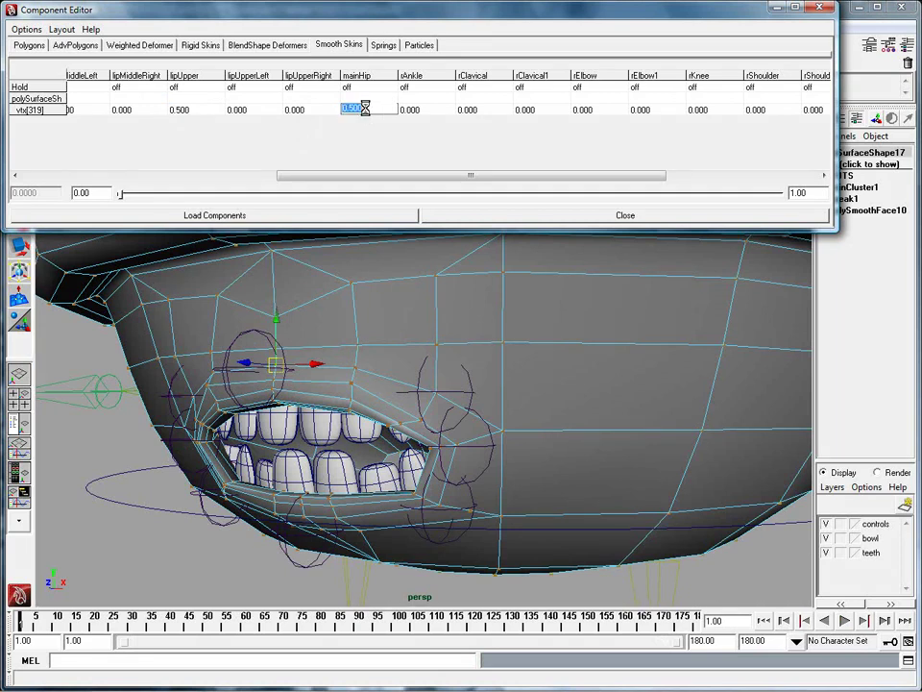
# Step: Play and scrub the lip animation over the first frames to check how the upper lip deforms
pyautogui.click(35, 625)
pyautogui.hotkey('alt', 'v')
pyautogui.click(18, 629)
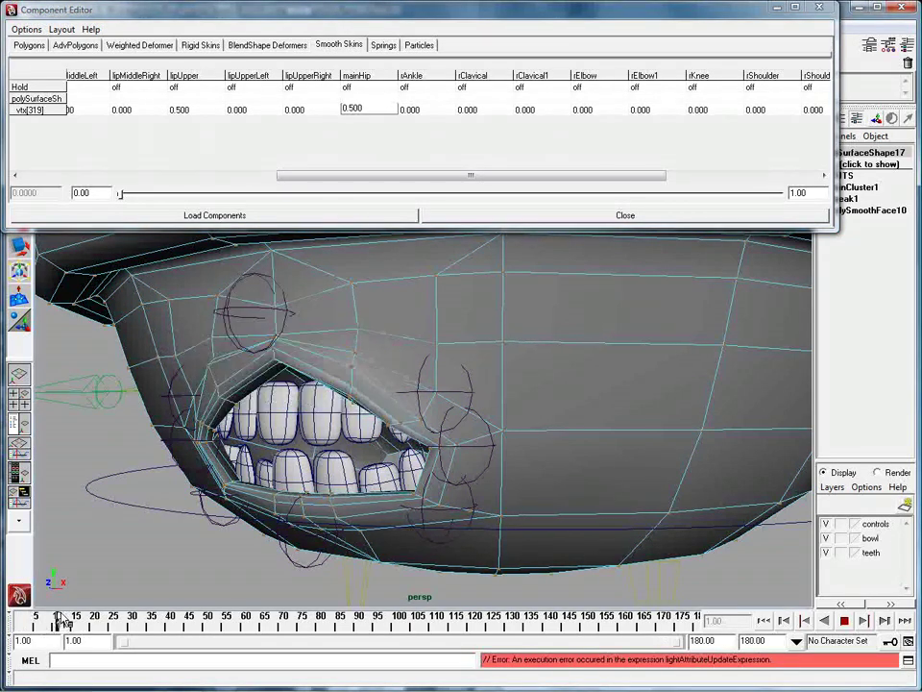
pyautogui.click(64, 621)
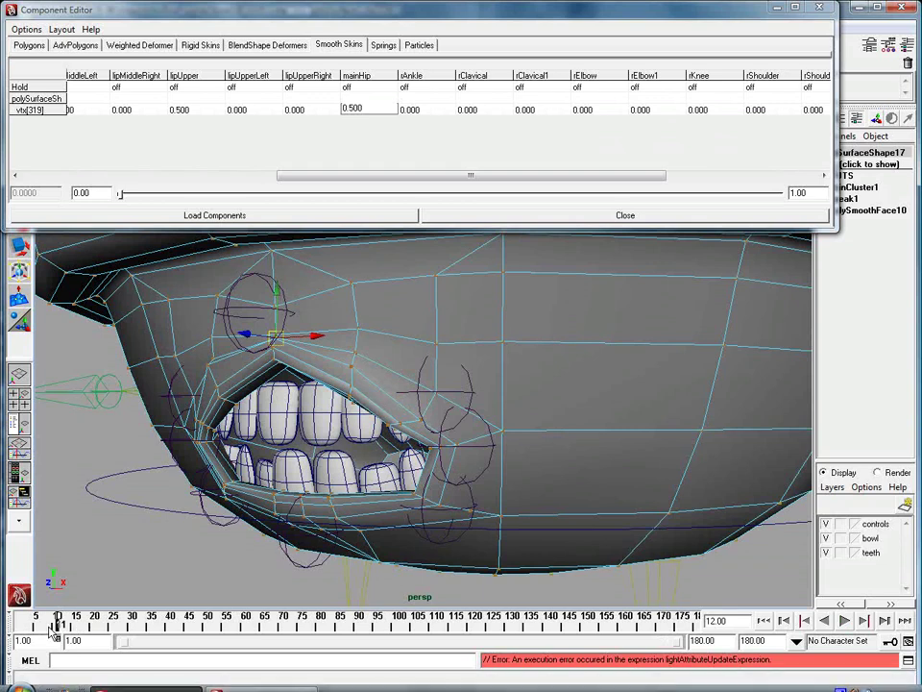
pyautogui.hotkey('alt', 'v')
pyautogui.hotkey('alt', 'v')
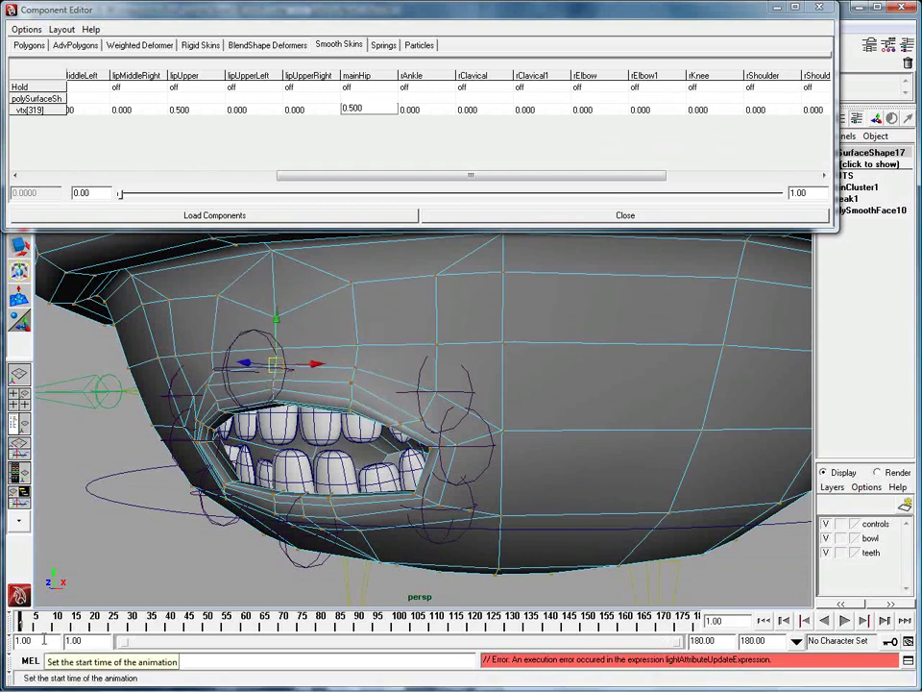
# Step: Return to object mode, select the mainHip joint inside the bowl using wireframe display, test-move it in shaded display, and undo the move
pyautogui.press('F8')
pyautogui.click(103, 463)
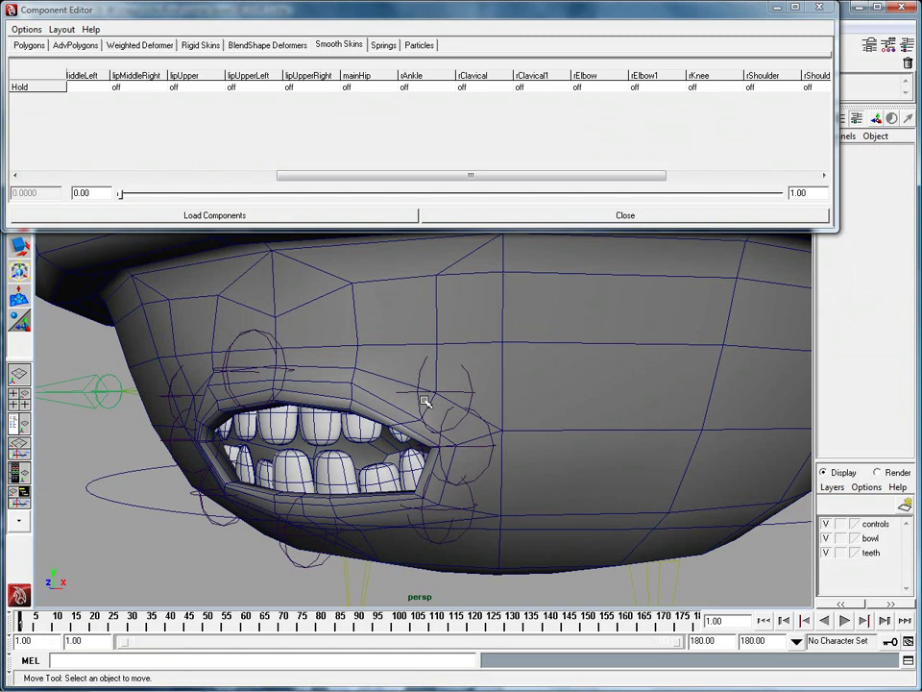
pyautogui.keyDown('alt'); pyautogui.moveTo(461, 416); pyautogui.dragTo(498, 411); pyautogui.keyUp('alt')
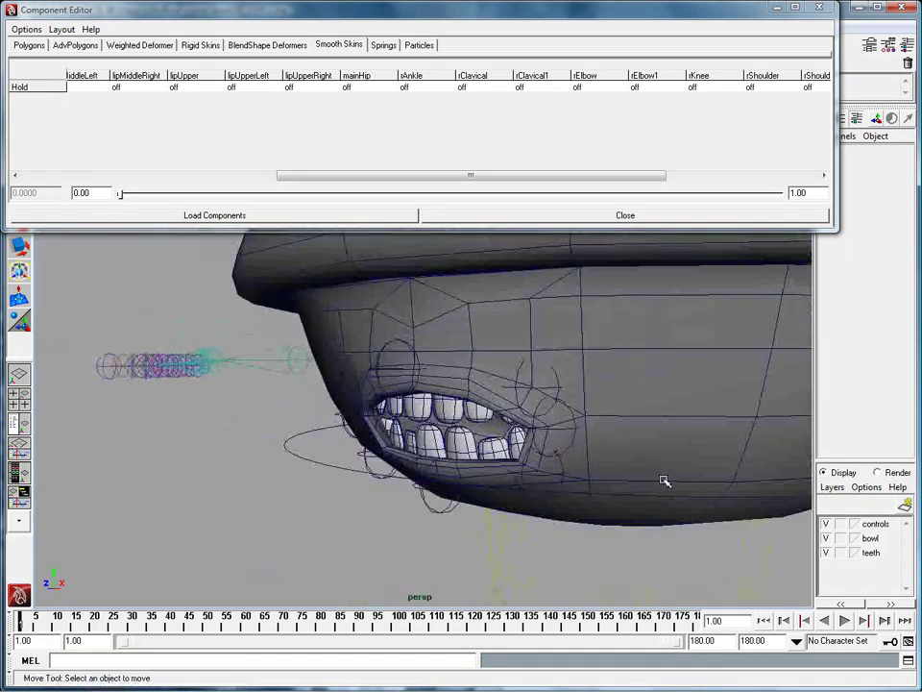
pyautogui.moveTo(663, 481)
pyautogui.keyDown('alt'); pyautogui.mouseDown(button='right')
pyautogui.moveTo(616, 492)
pyautogui.moveTo(589, 476)
pyautogui.mouseUp(button='right'); pyautogui.keyUp('alt')
pyautogui.press('4')
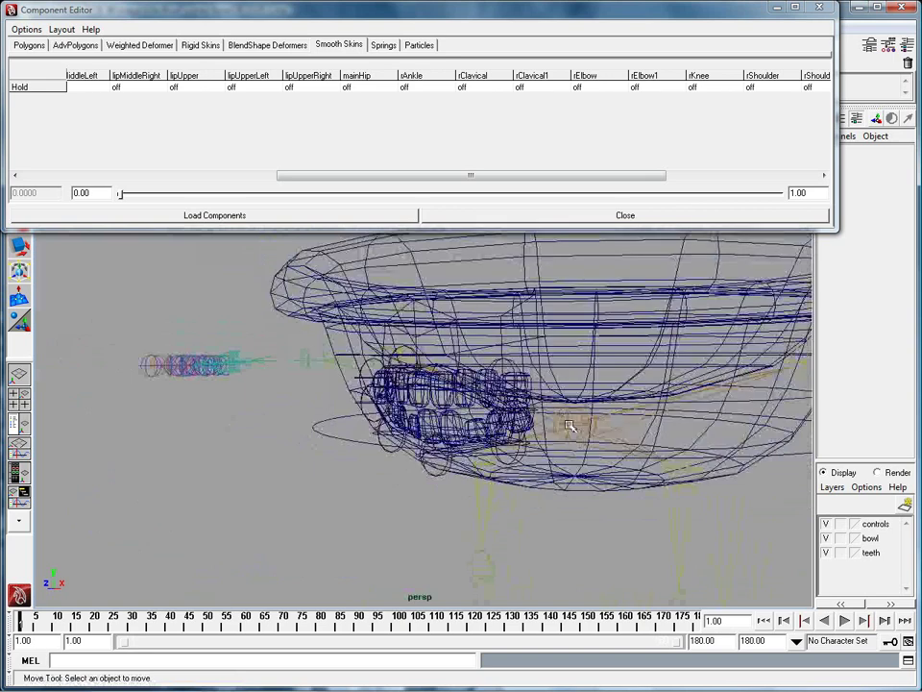
pyautogui.click(570, 426)
pyautogui.press('5')
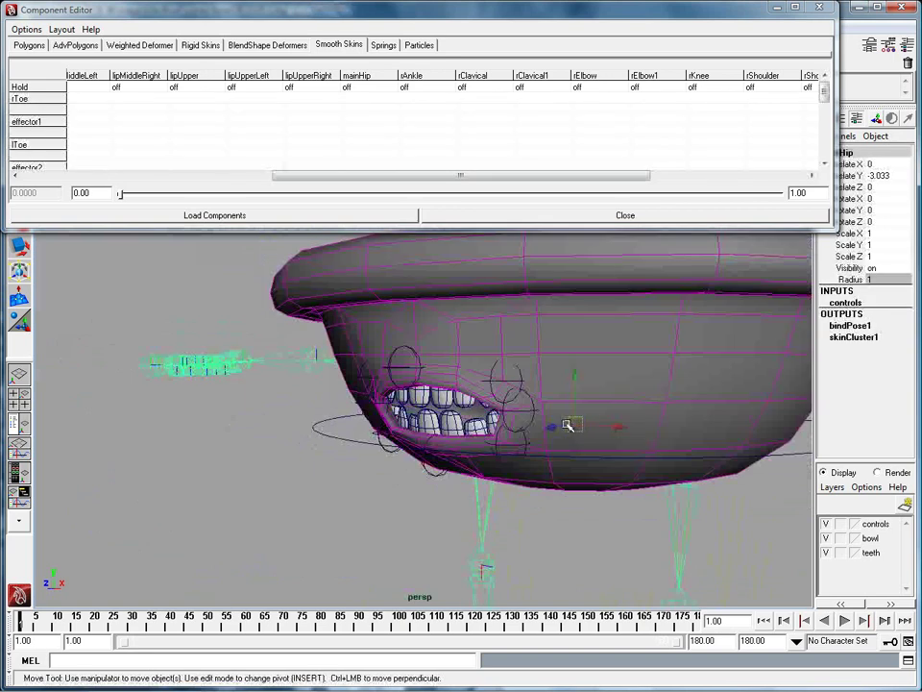
pyautogui.moveTo(576, 426); pyautogui.dragTo(419, 335)
pyautogui.hotkey('ctrl', 'z')
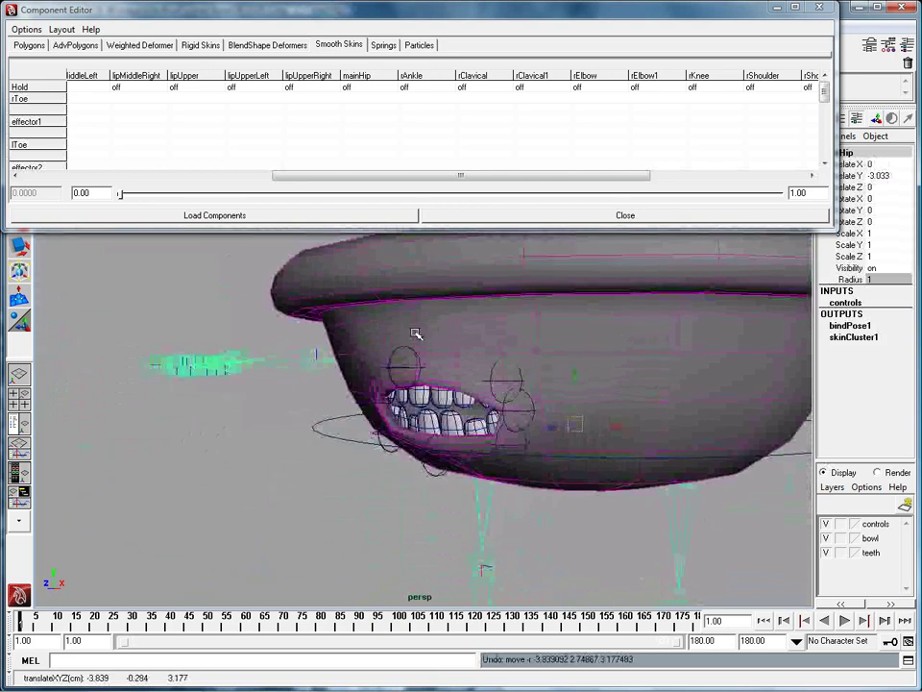